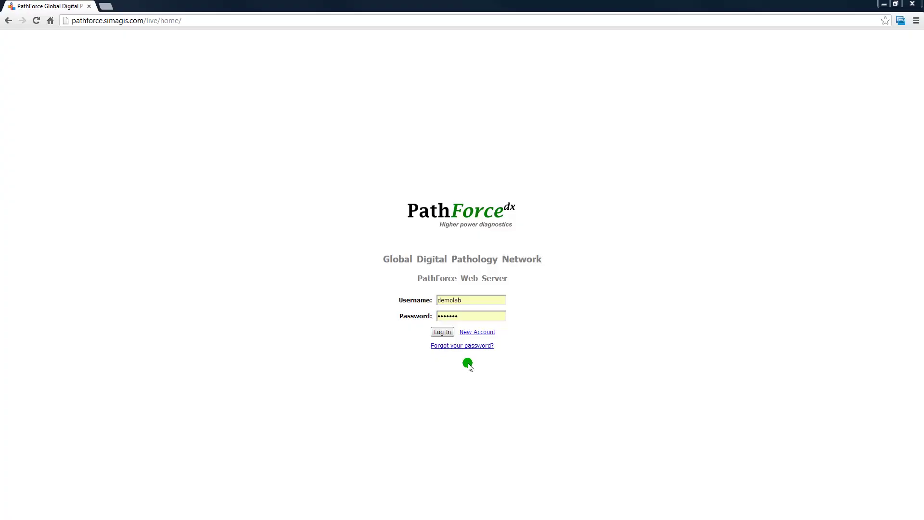
# Log in to PathForce with the username and password to reach the empty workspace
pyautogui.click(443, 332)
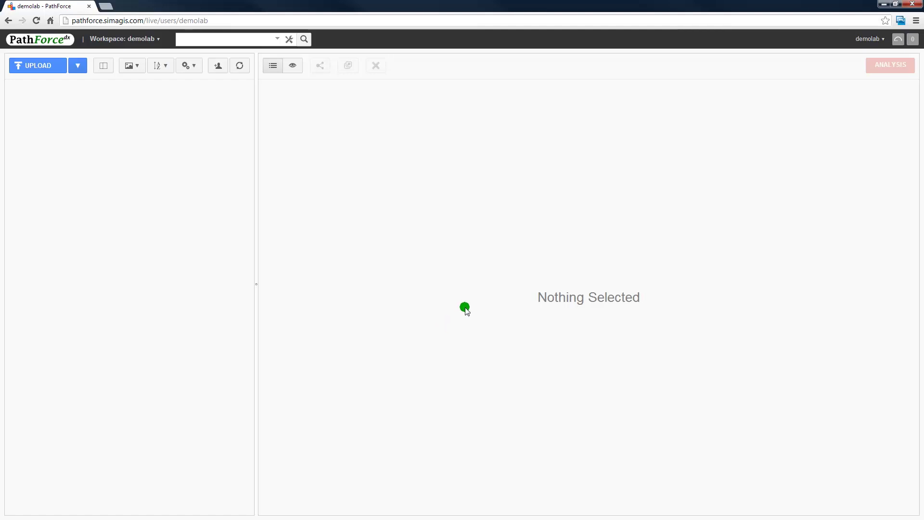
# Move DemoCase Slide1.scn and Slide2.scn from the desktop into C:\Input
pyautogui.click(882, 7)
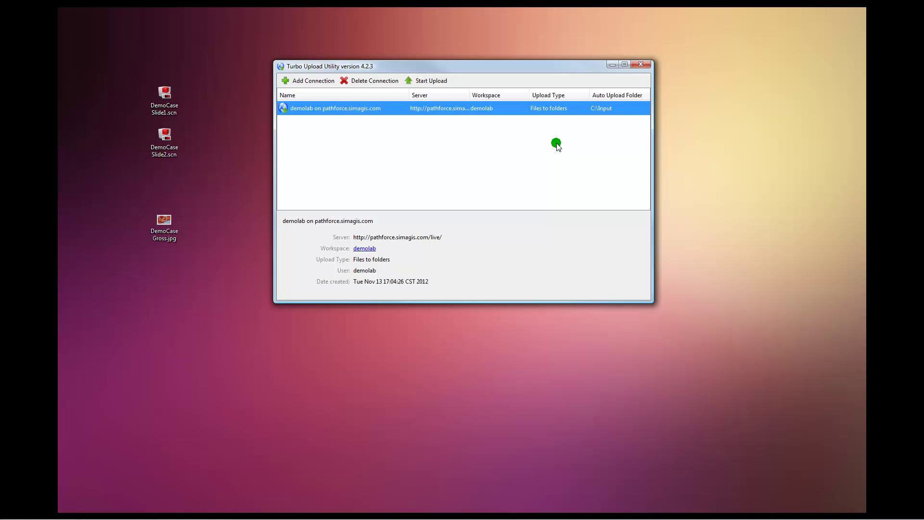
pyautogui.click(112, 515)
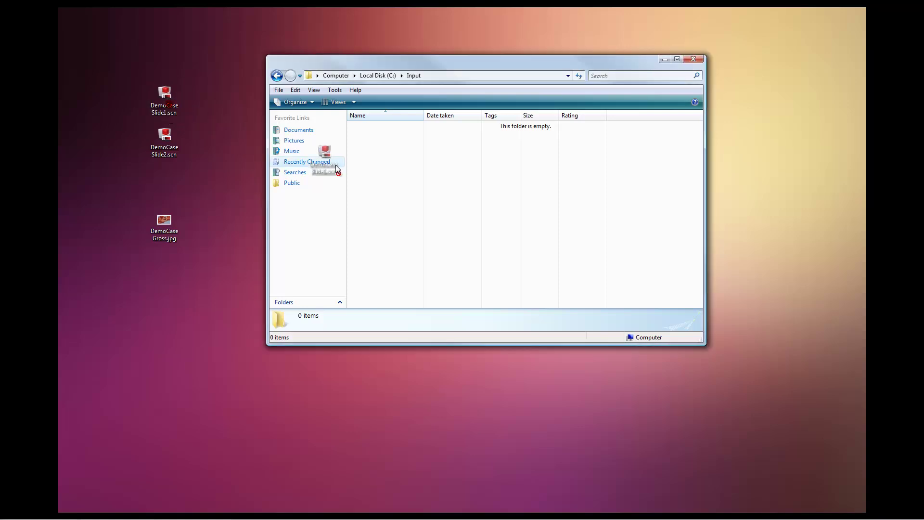
pyautogui.moveTo(168, 108); pyautogui.dragTo(402, 177)
pyautogui.moveTo(169, 145); pyautogui.dragTo(394, 178)
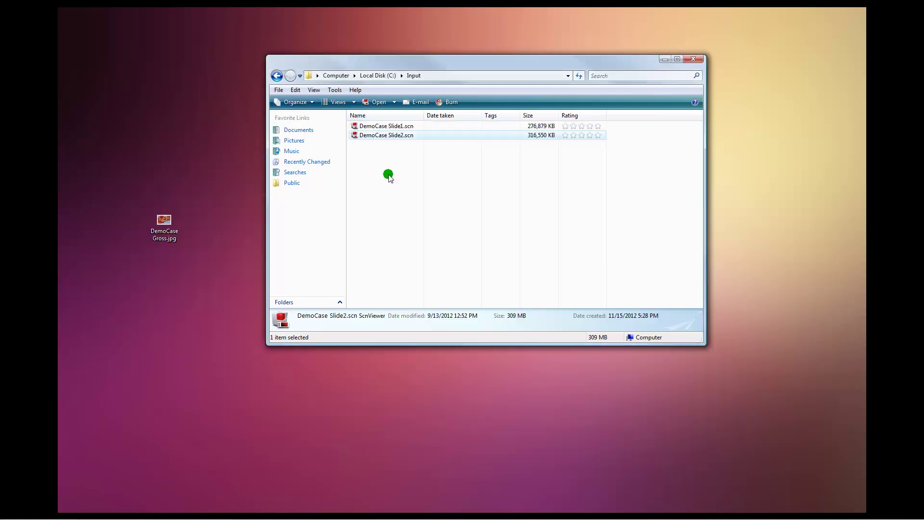
# Refresh PathForce and view the DemoCase folder's Slide1.scn and Slide2.scn images
pyautogui.click(29, 509)
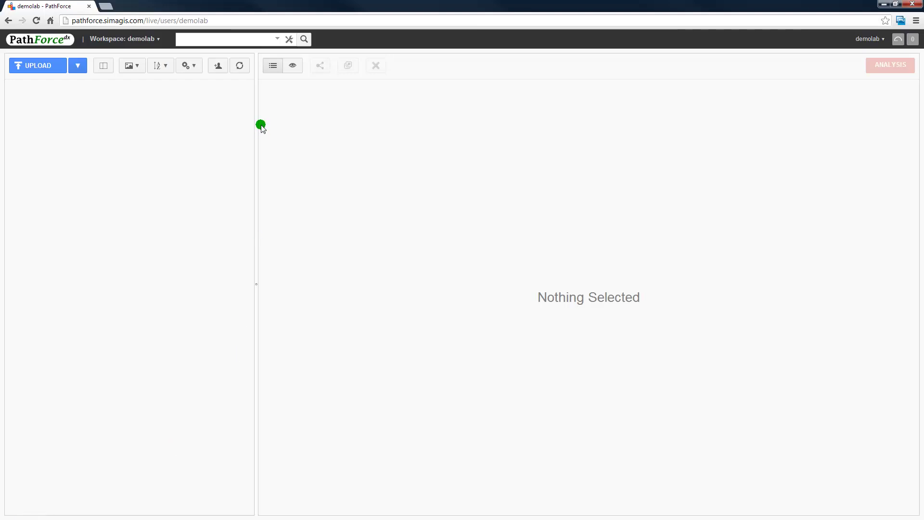
pyautogui.click(239, 67)
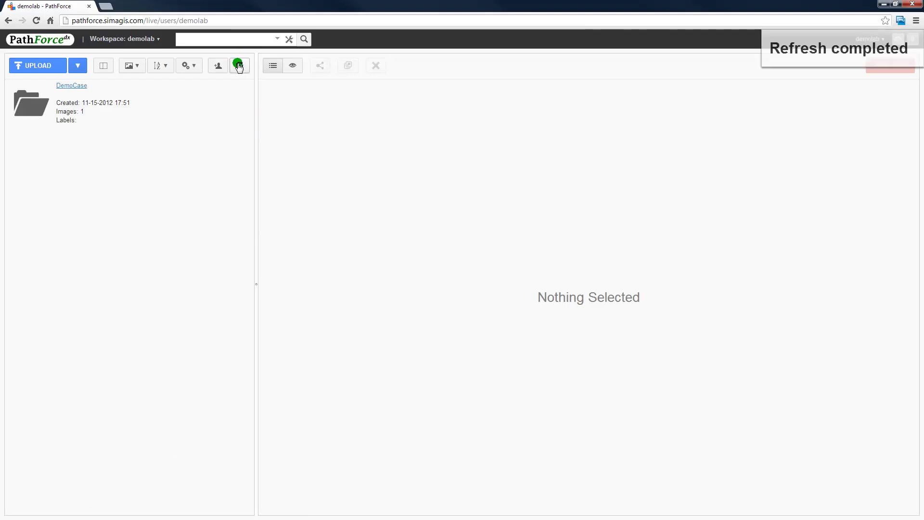
pyautogui.click(80, 108)
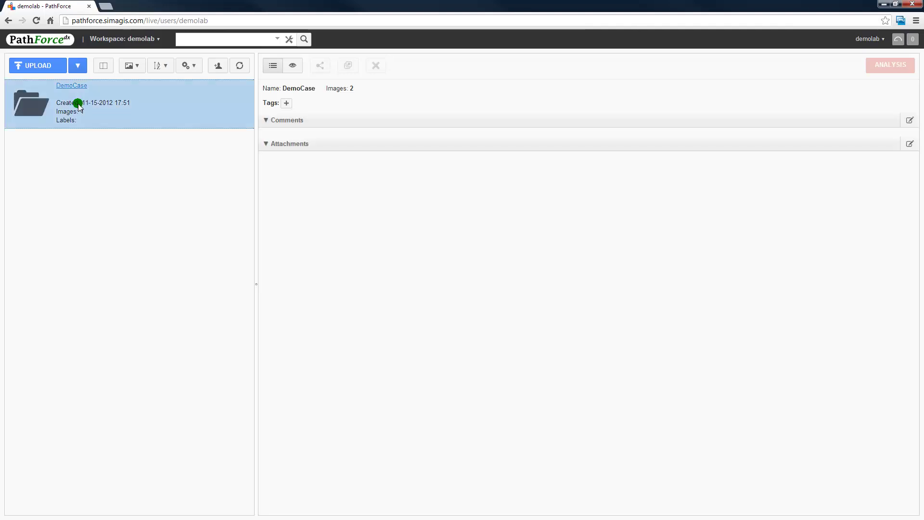
pyautogui.click(293, 66)
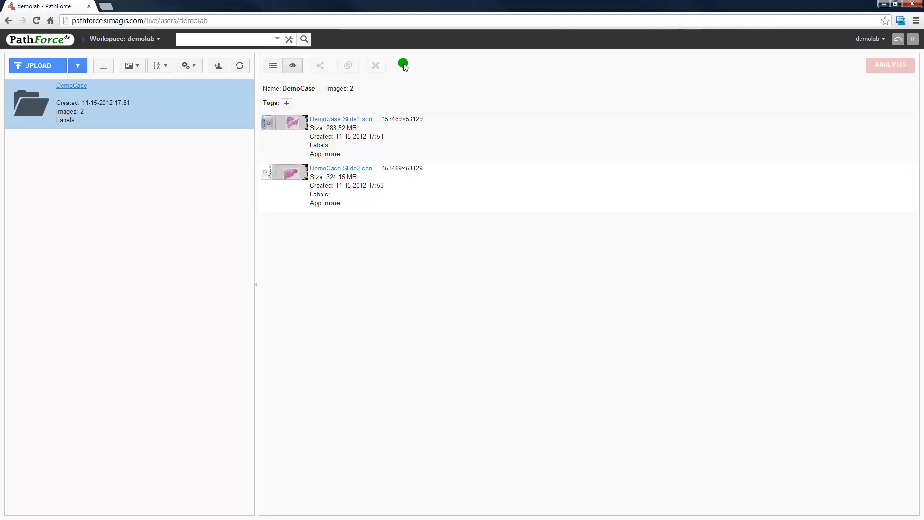
pyautogui.click(886, 5)
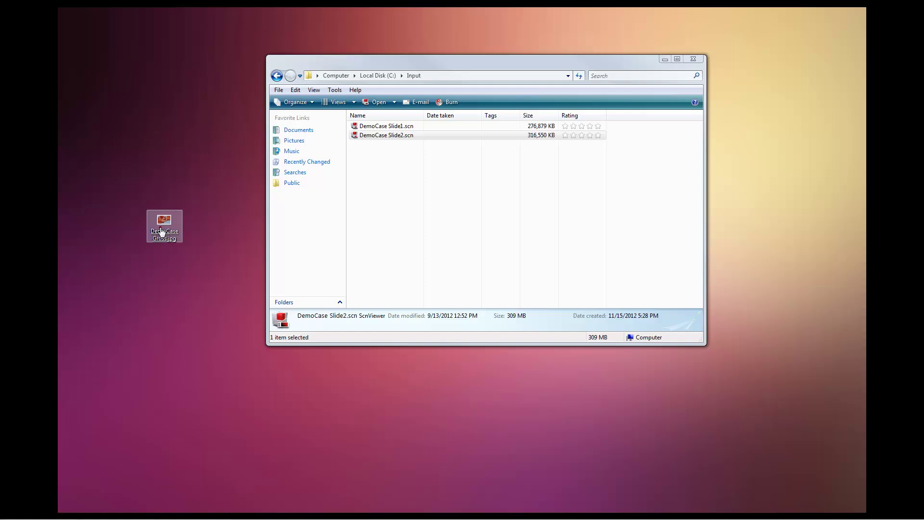
# Drop DemoCase Gross.jpg into C:\Input and return to PathForce
pyautogui.moveTo(161, 231); pyautogui.dragTo(398, 189)
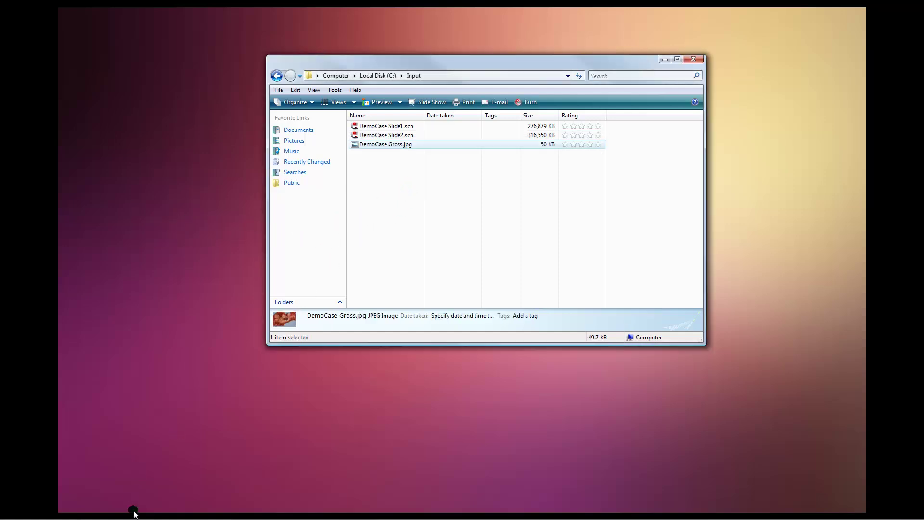
pyautogui.click(63, 512)
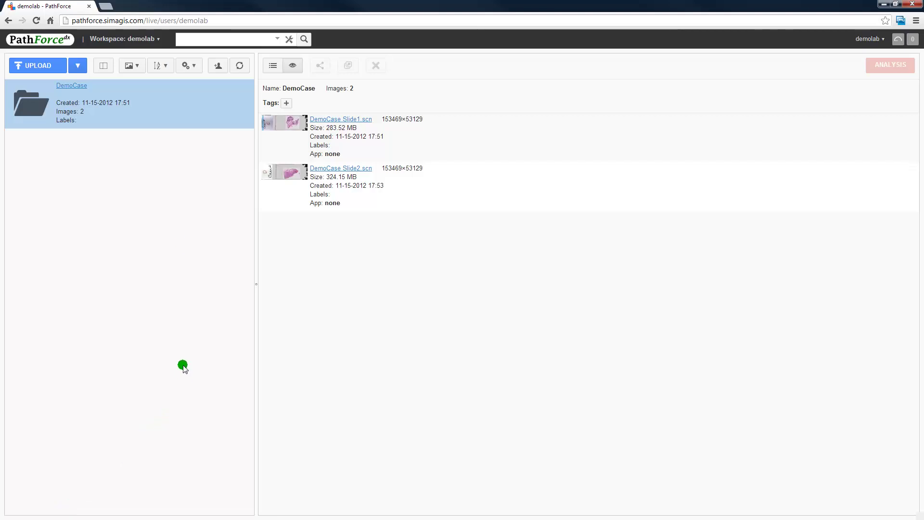
# Refresh to show DemoCase's third image and add the comment 'Demo case slides.'
pyautogui.click(241, 67)
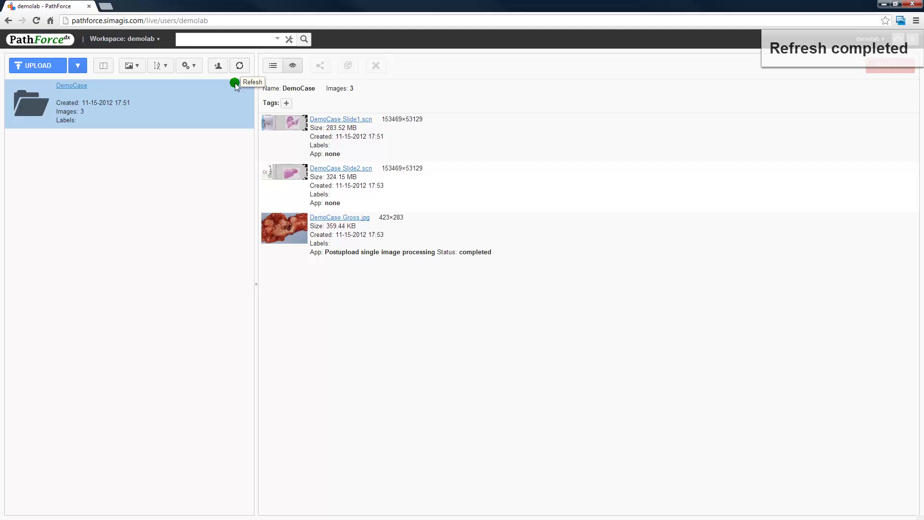
pyautogui.click(273, 68)
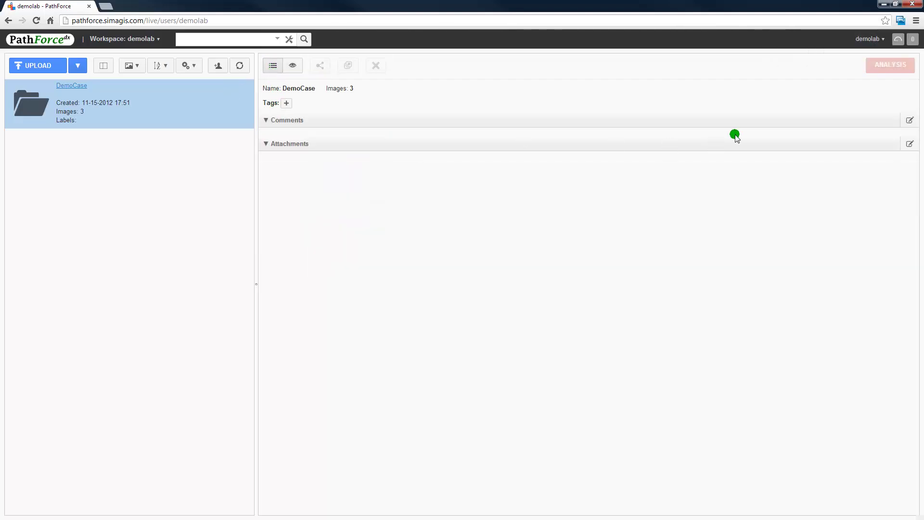
pyautogui.click(911, 121)
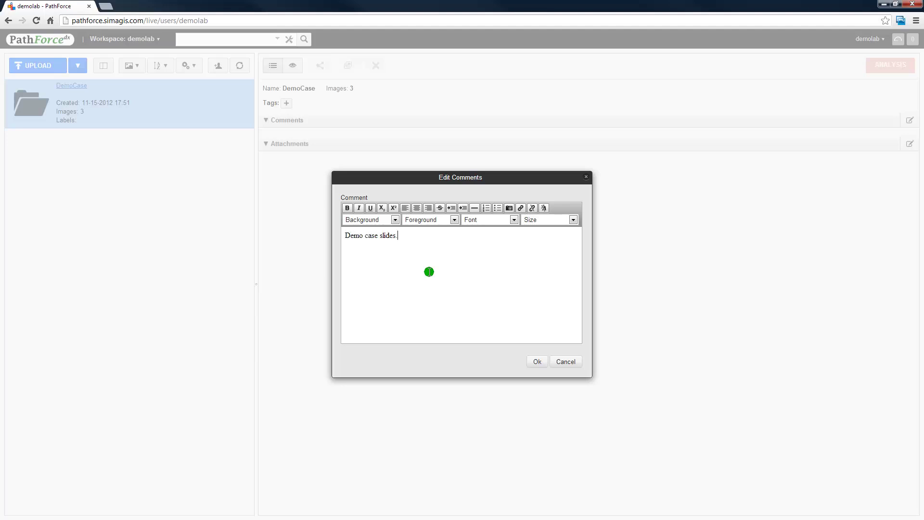
pyautogui.click(536, 362)
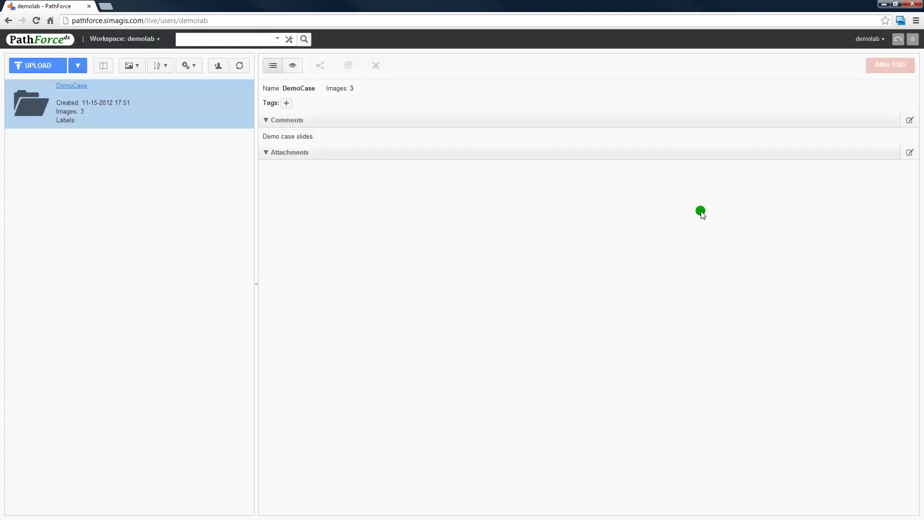
# Attach Patient_History.pdf and Travel_Document.pdf to the DemoCase folder
pyautogui.click(910, 153)
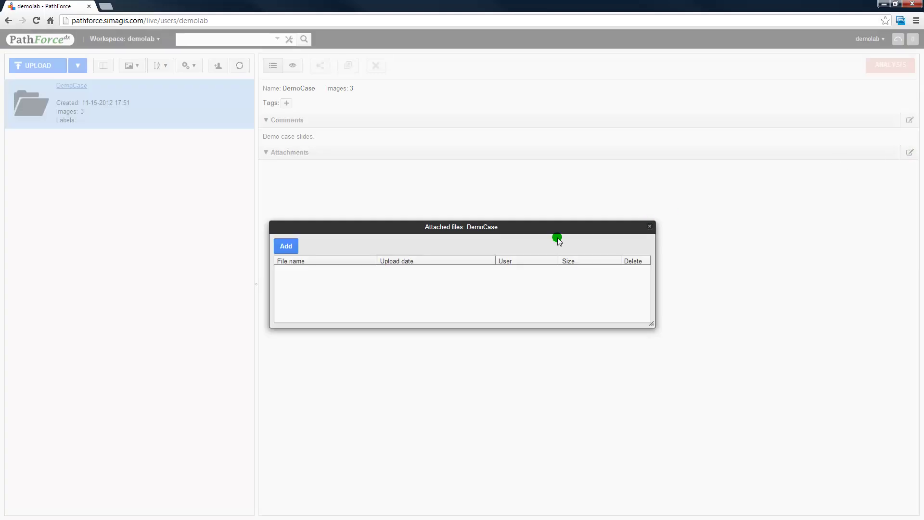
pyautogui.click(286, 247)
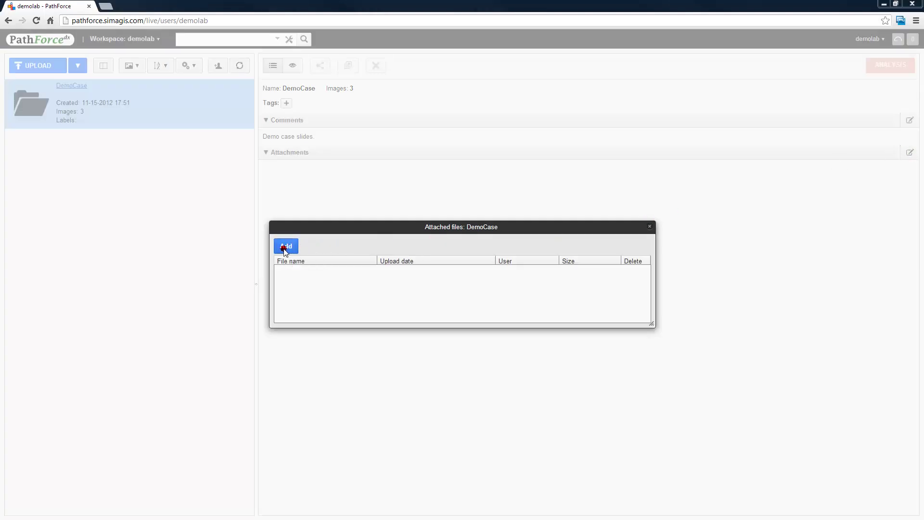
pyautogui.click(103, 63)
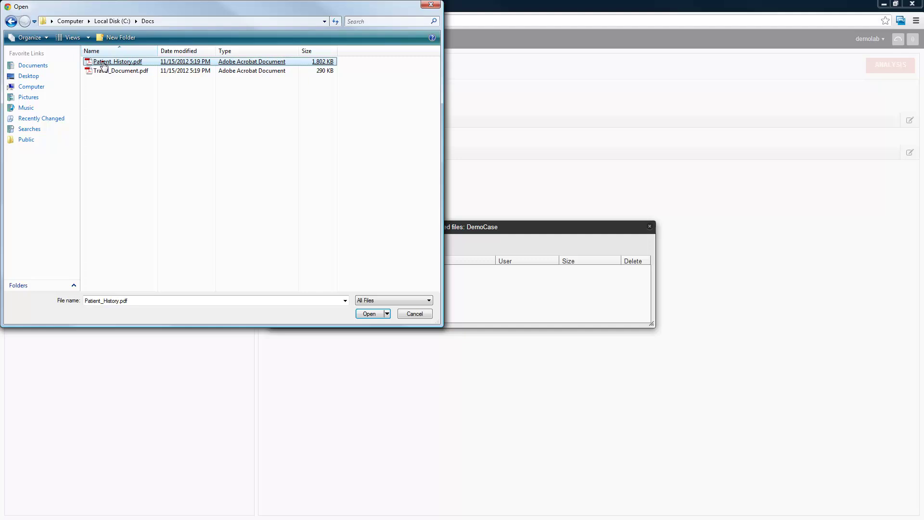
pyautogui.doubleClick(103, 63)
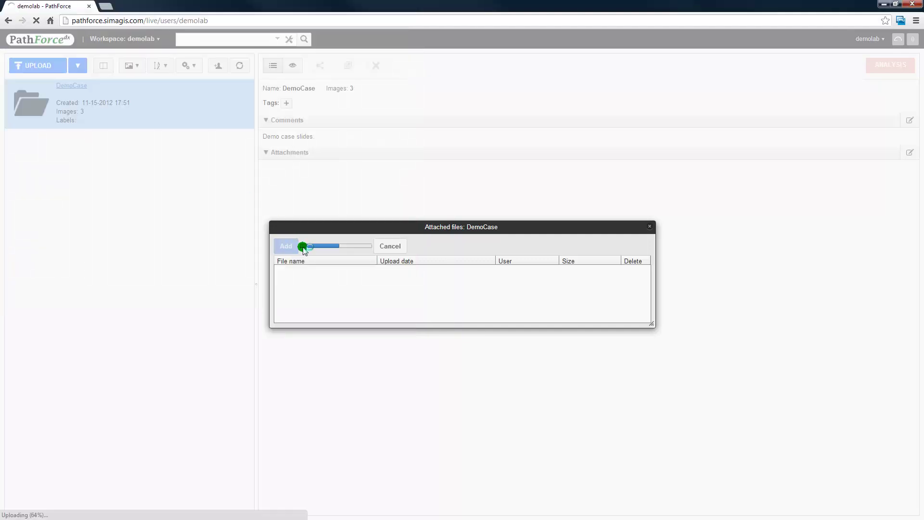
pyautogui.click(284, 248)
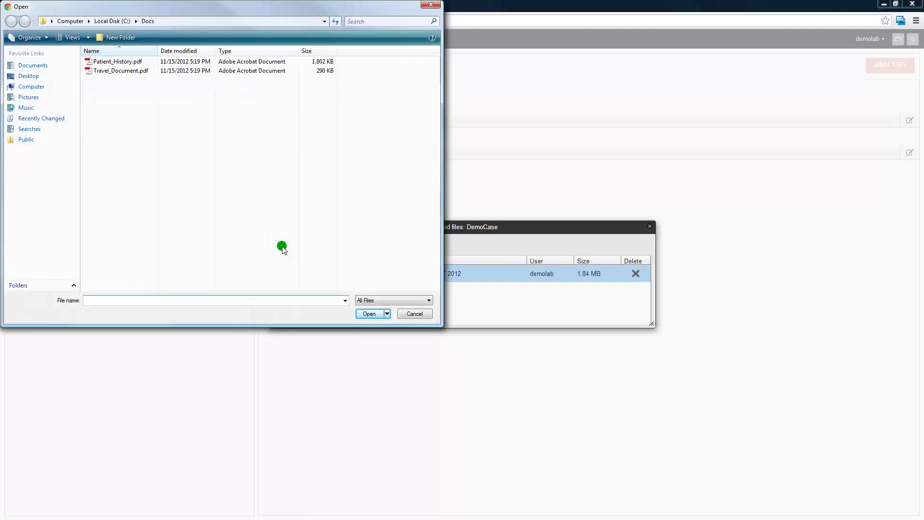
pyautogui.click(122, 71)
pyautogui.doubleClick(122, 71)
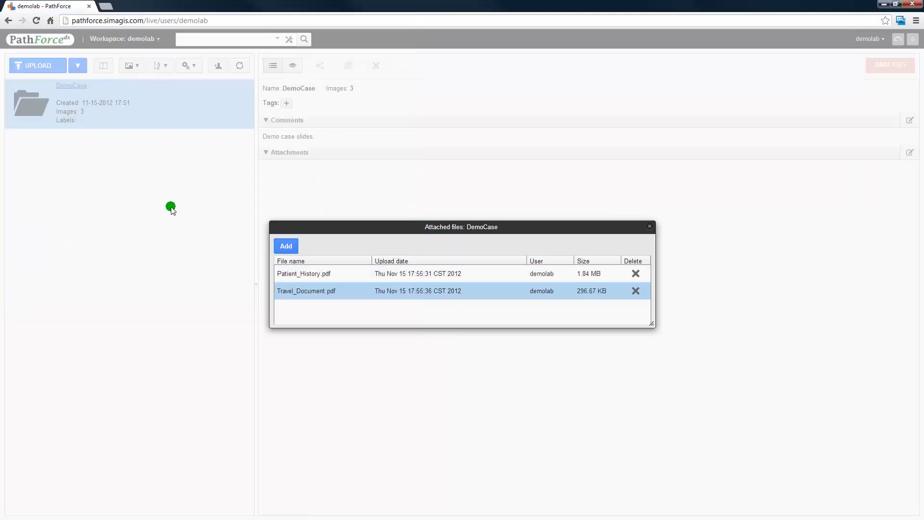
pyautogui.click(650, 228)
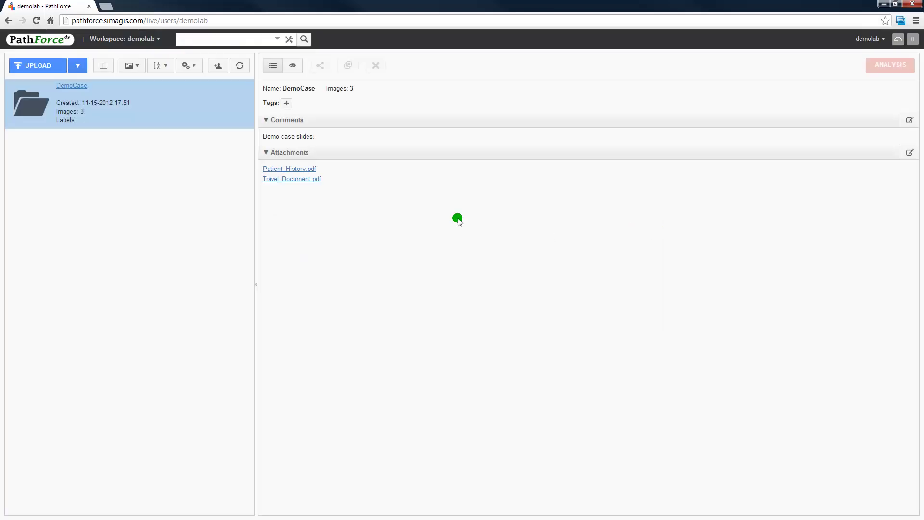
# Tag the DemoCase folder 'new' and show its images
pyautogui.click(287, 103)
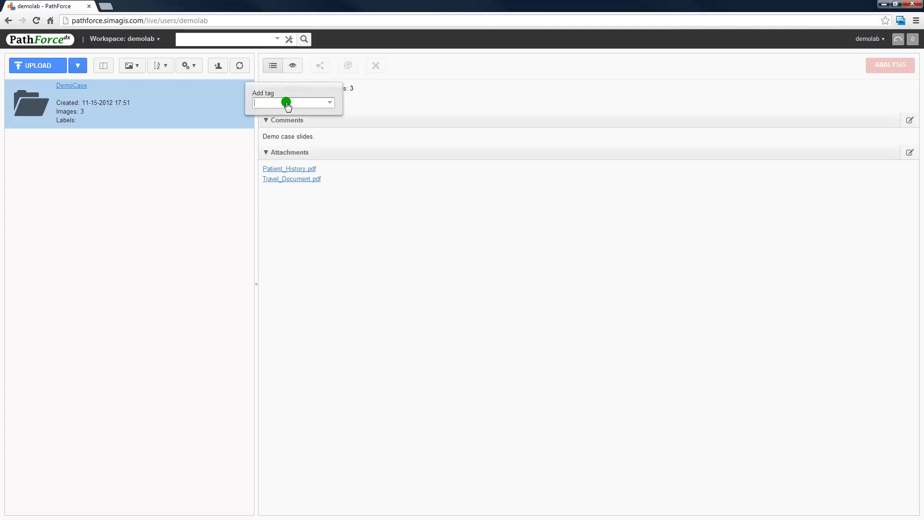
pyautogui.write('new')
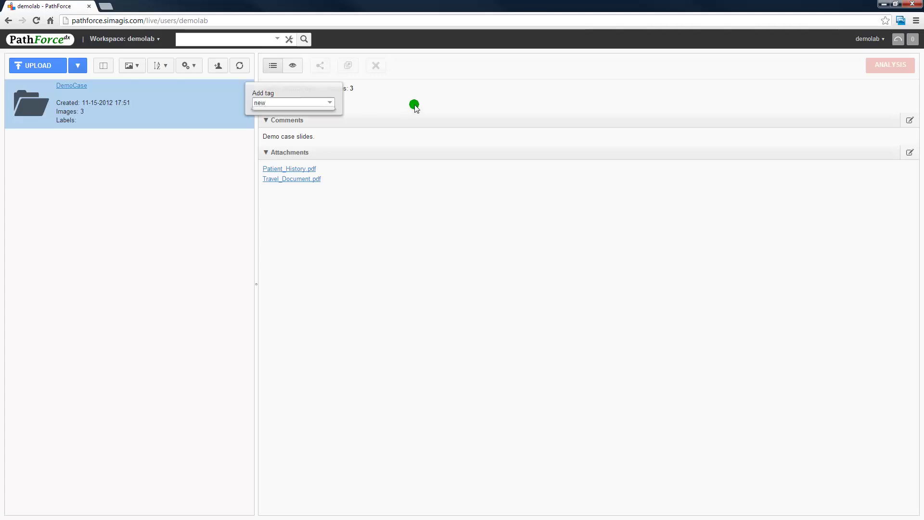
pyautogui.press('Return')
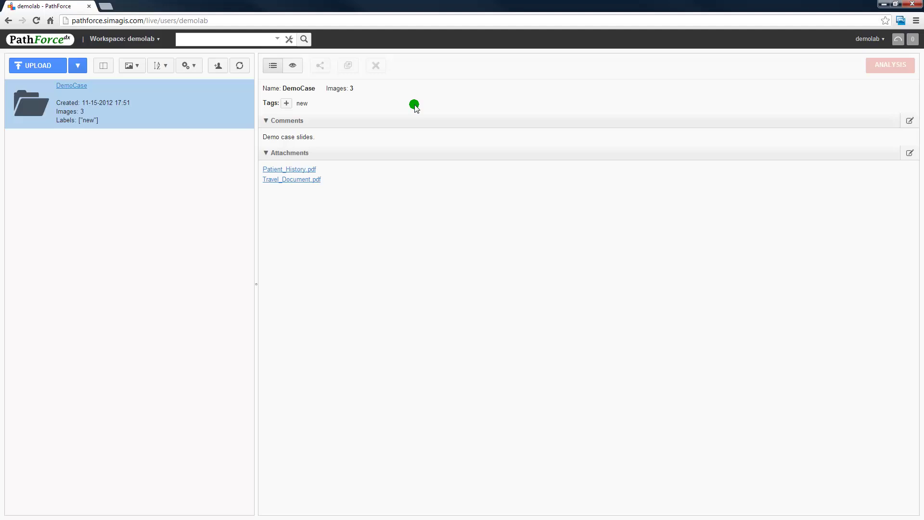
pyautogui.click(293, 66)
# Open DemoCase and preview Gross.jpg, Slide1.scn and Slide2.scn in turn
pyautogui.click(69, 86)
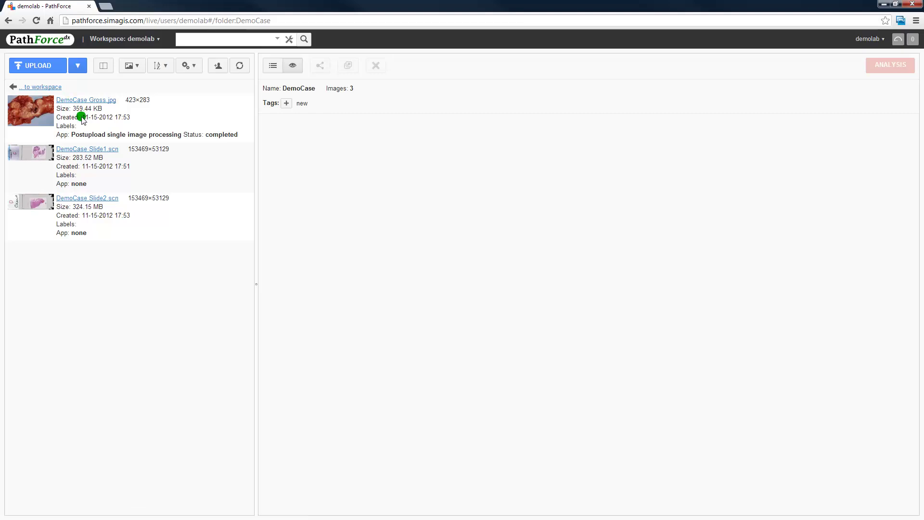
pyautogui.click(82, 118)
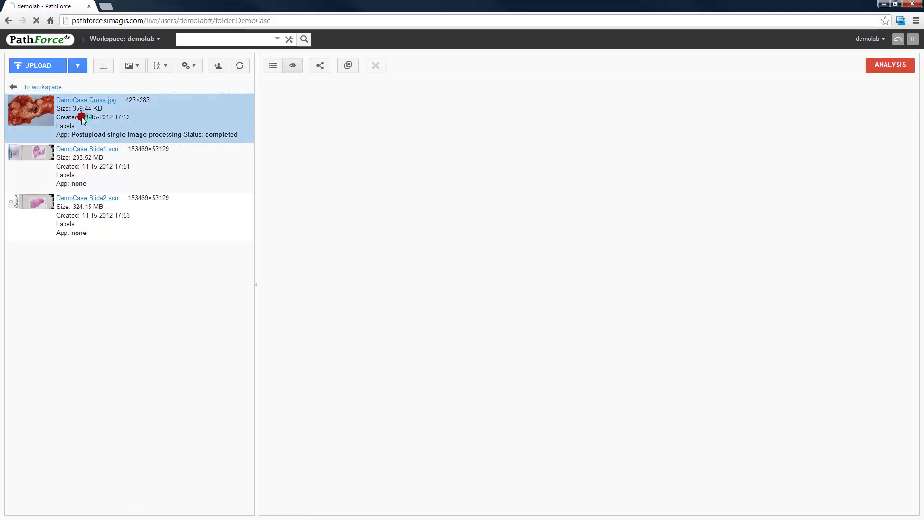
pyautogui.click(85, 167)
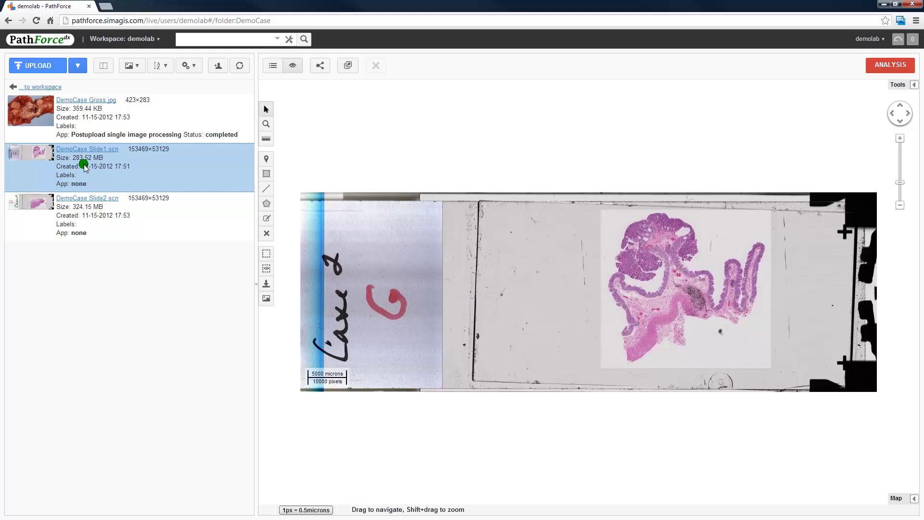
pyautogui.click(92, 209)
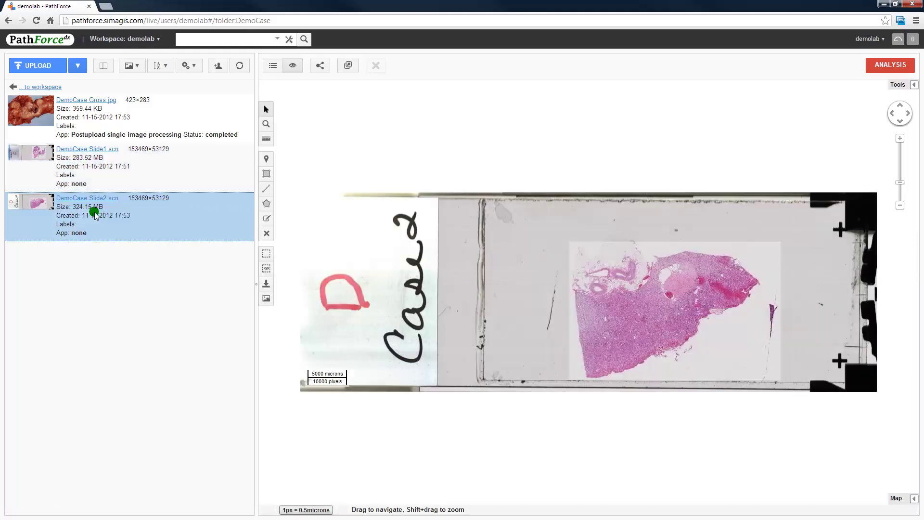
# Add the tag 'slide2' to Slide2.scn
pyautogui.click(272, 65)
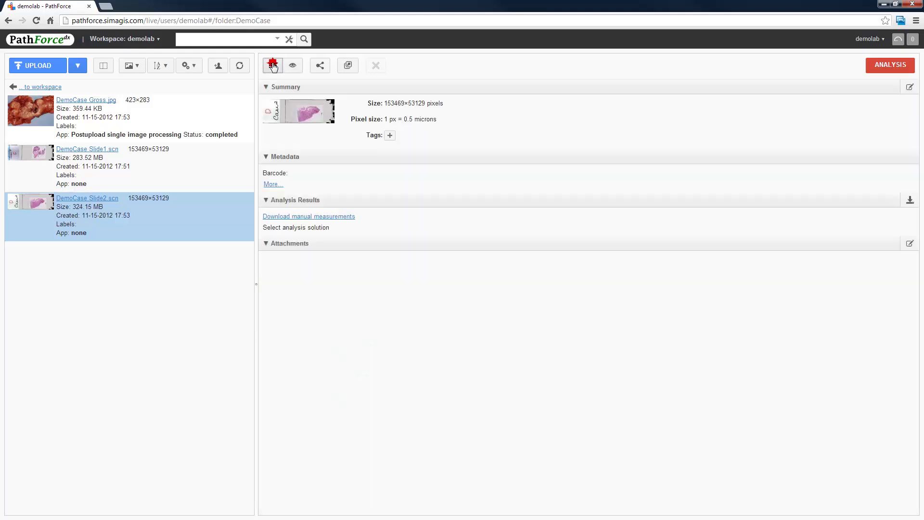
pyautogui.click(389, 135)
pyautogui.write('slide2')
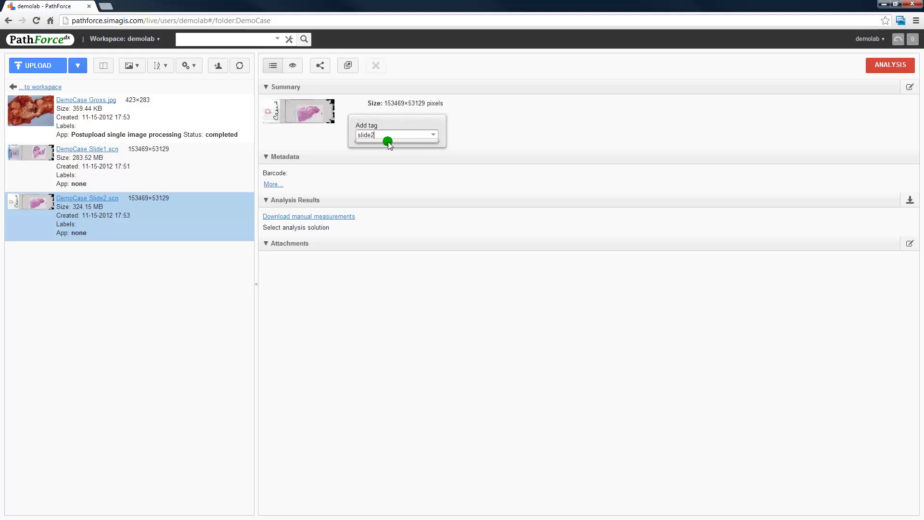
pyautogui.press('Return')
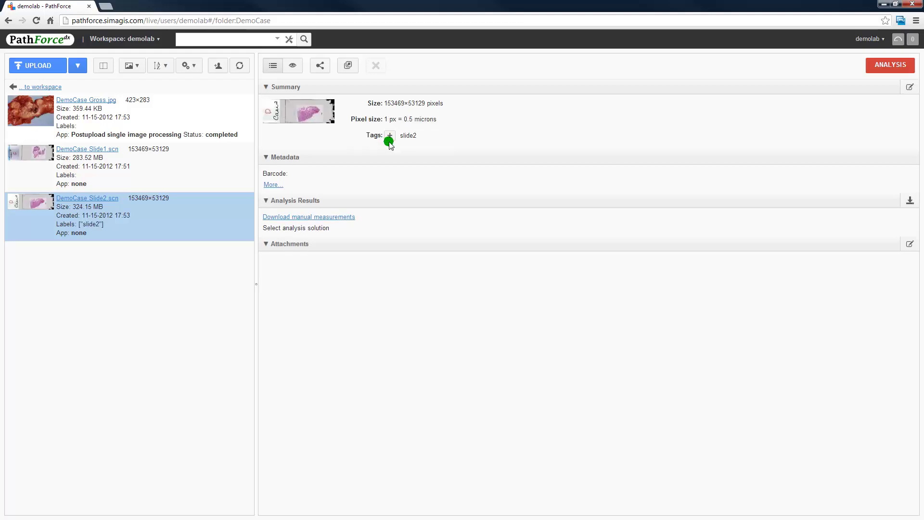
# Move the DemoCase folder from demolab into DrSmith's workspace
pyautogui.click(37, 87)
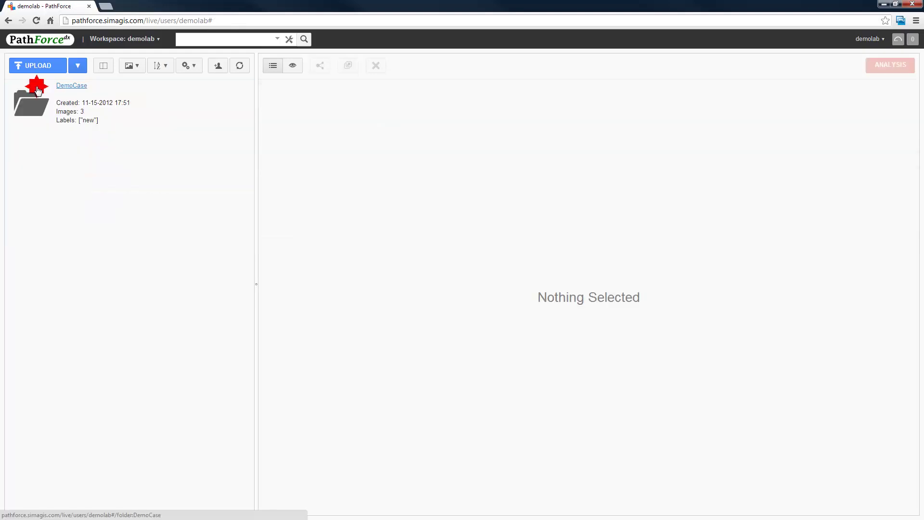
pyautogui.click(74, 105)
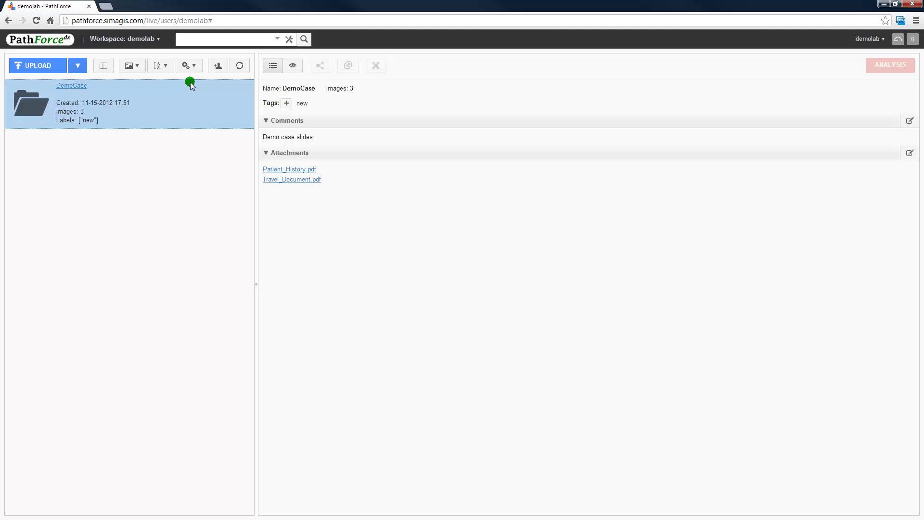
pyautogui.click(193, 65)
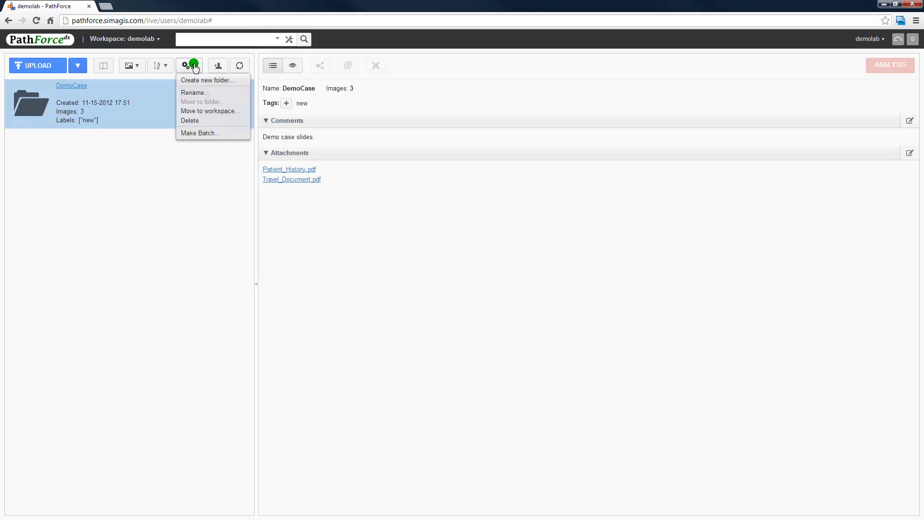
pyautogui.click(199, 112)
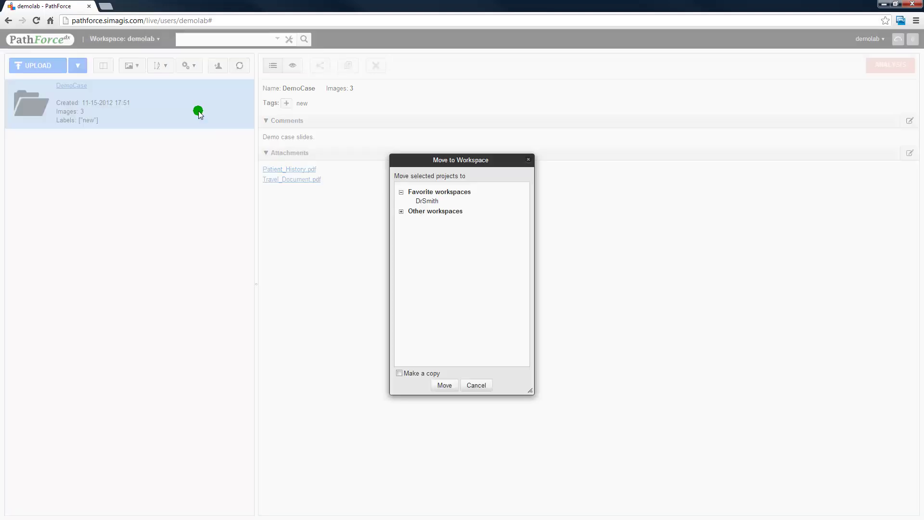
pyautogui.click(432, 204)
pyautogui.click(444, 386)
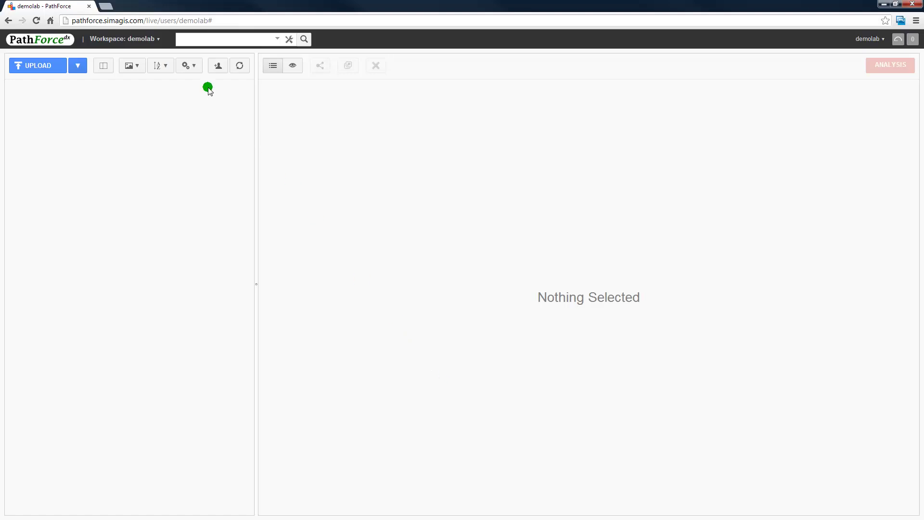
# Switch to DrSmith's workspace, preview DemoCase's three images, and select Slide1.scn
pyautogui.click(158, 42)
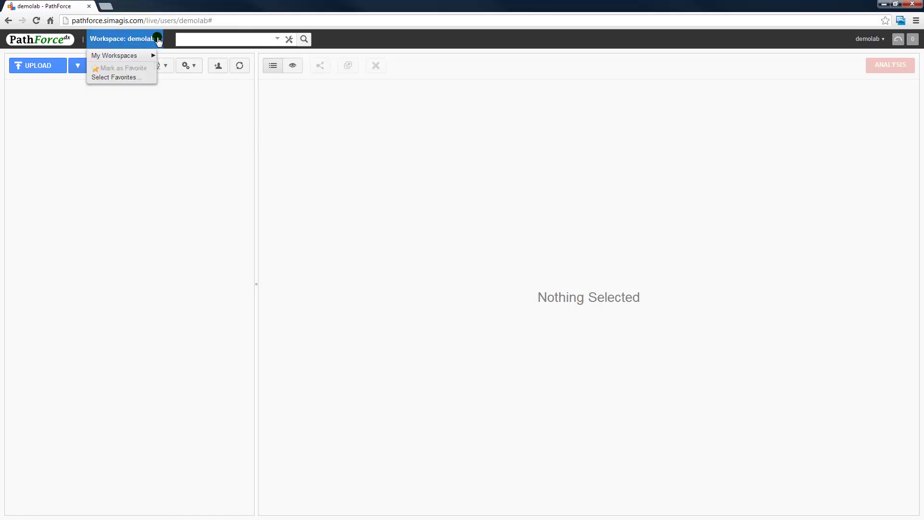
pyautogui.click(171, 67)
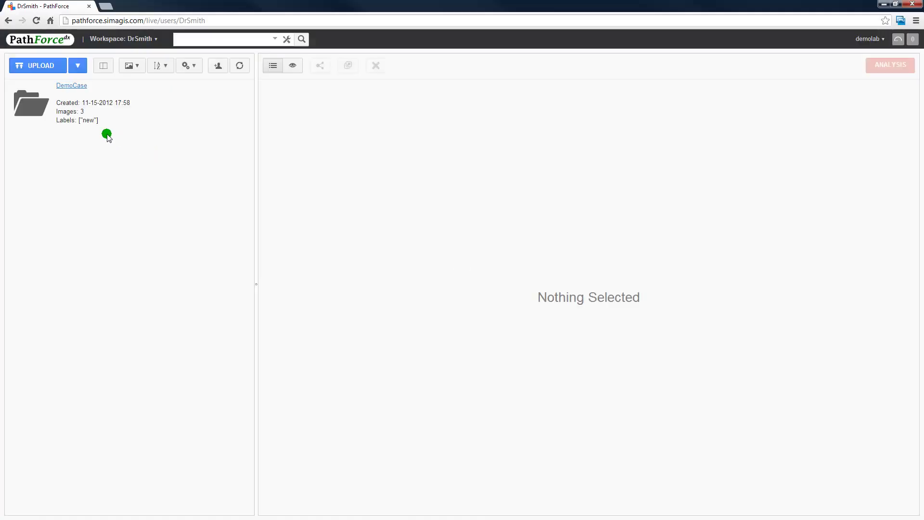
pyautogui.click(75, 108)
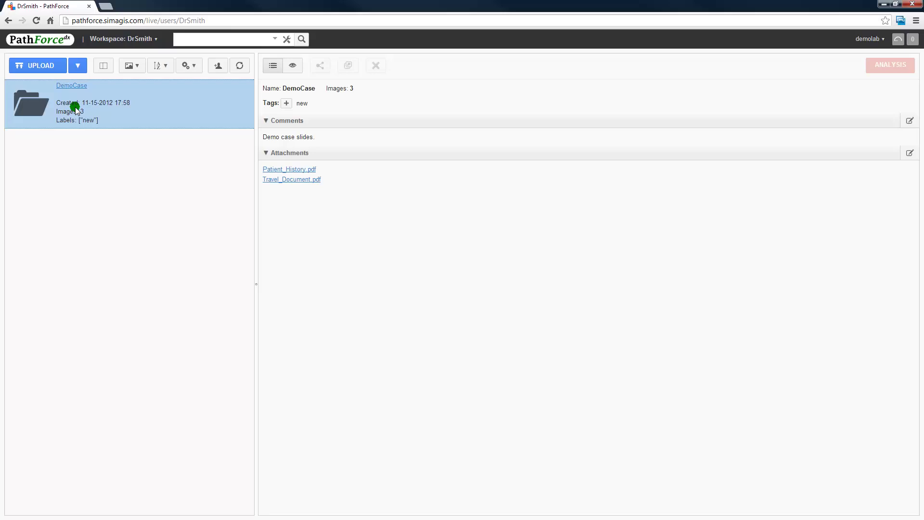
pyautogui.click(294, 66)
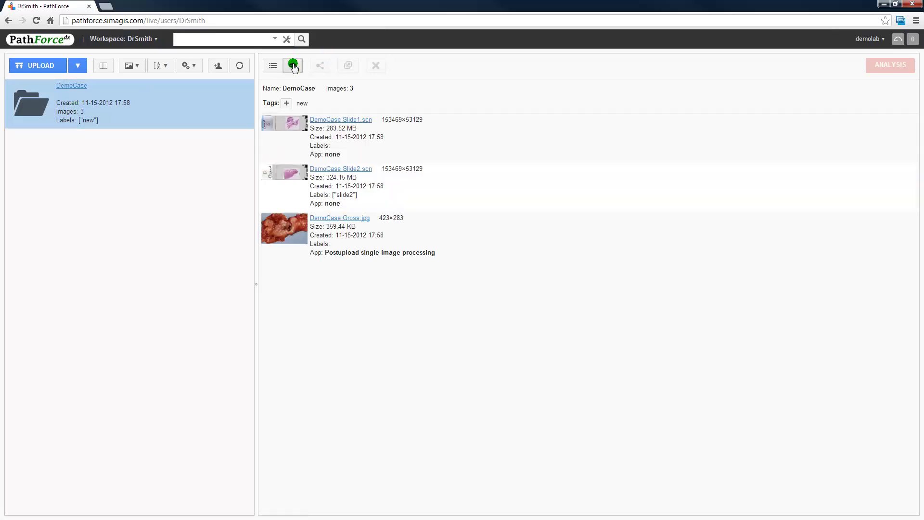
pyautogui.click(267, 66)
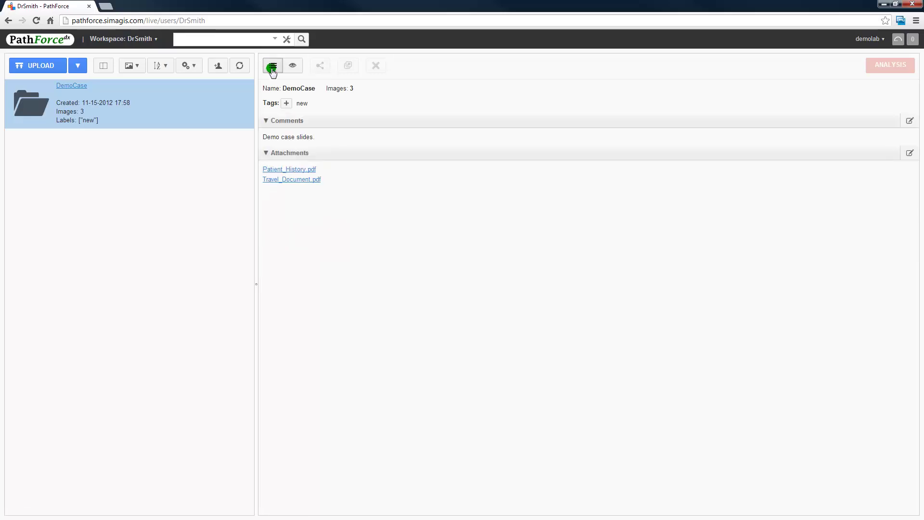
pyautogui.click(76, 86)
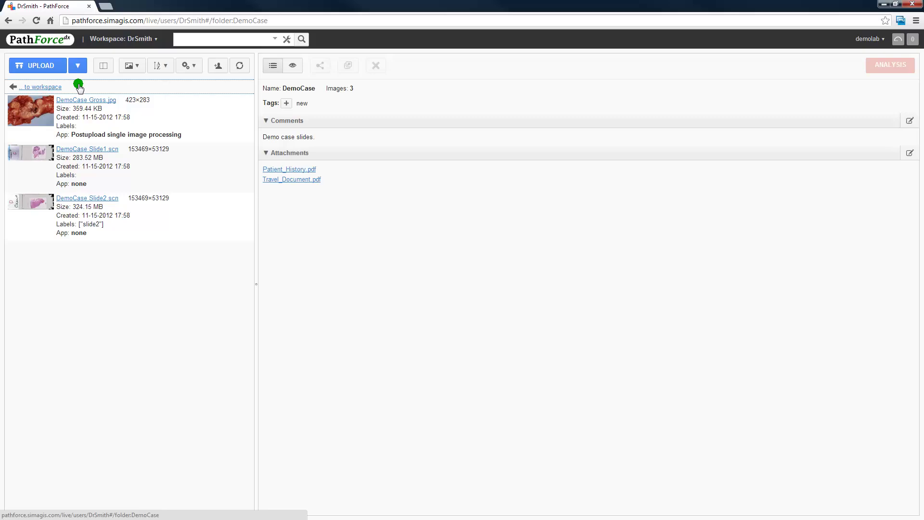
pyautogui.click(91, 157)
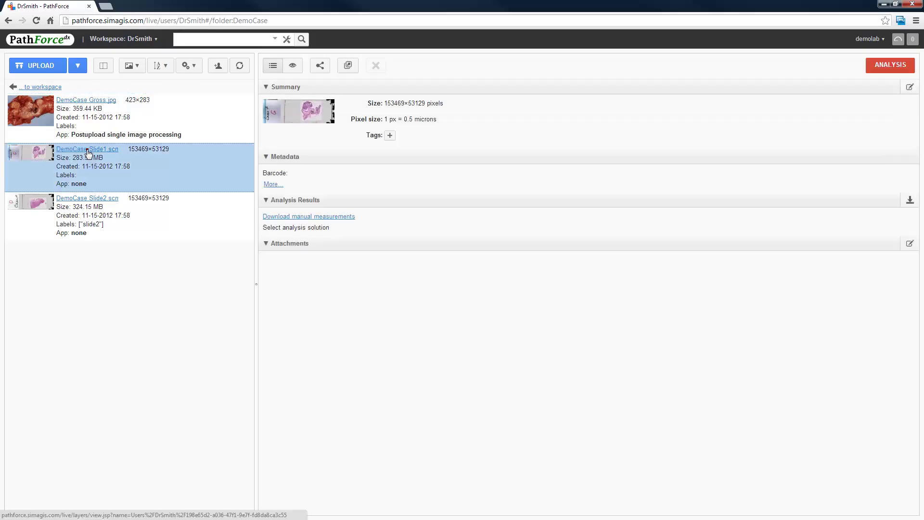
# Open Slide1.scn in the viewer and save a 3.71 mm measurement described 'Manual measurement 1'
pyautogui.doubleClick(92, 152)
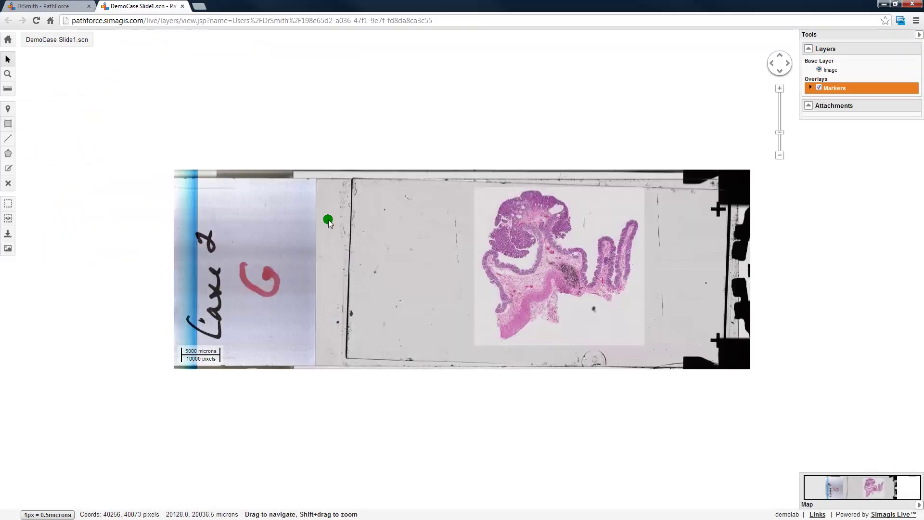
pyautogui.scroll(3, 545, 261)
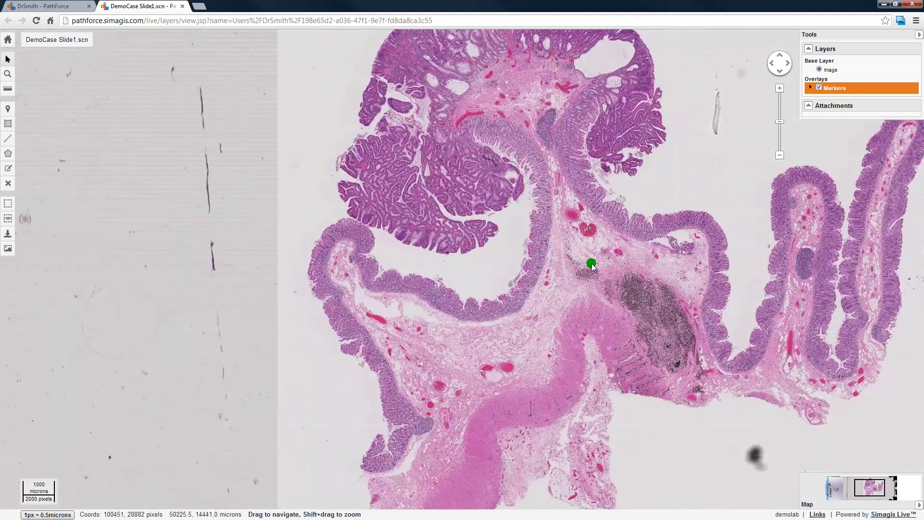
pyautogui.moveTo(586, 263); pyautogui.dragTo(405, 262)
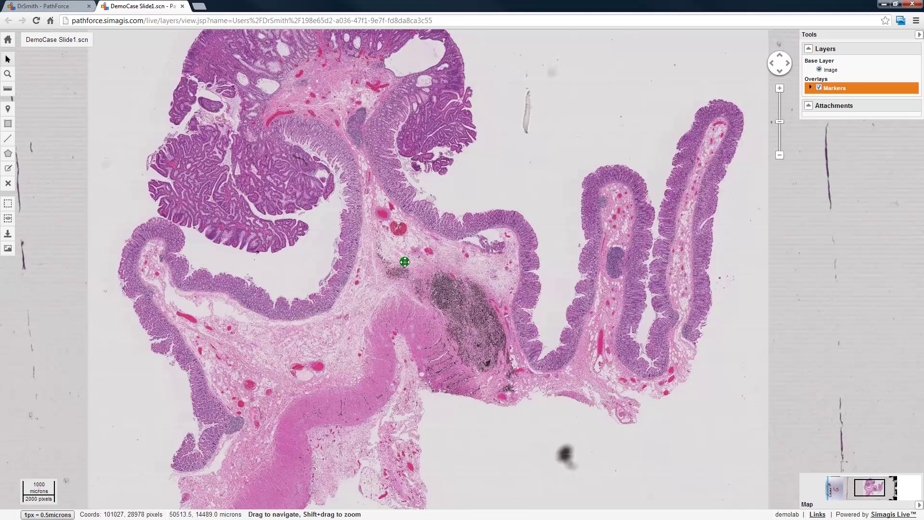
pyautogui.scroll(1, 470, 310)
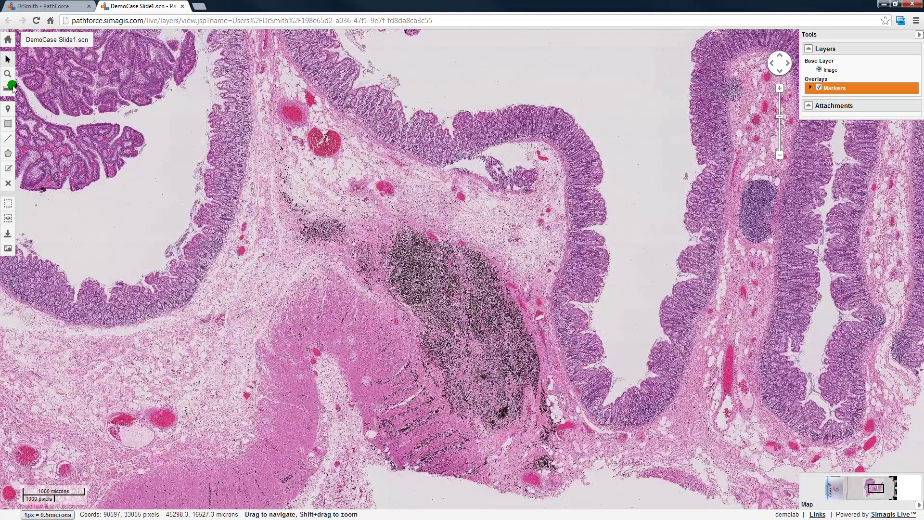
pyautogui.click(10, 88)
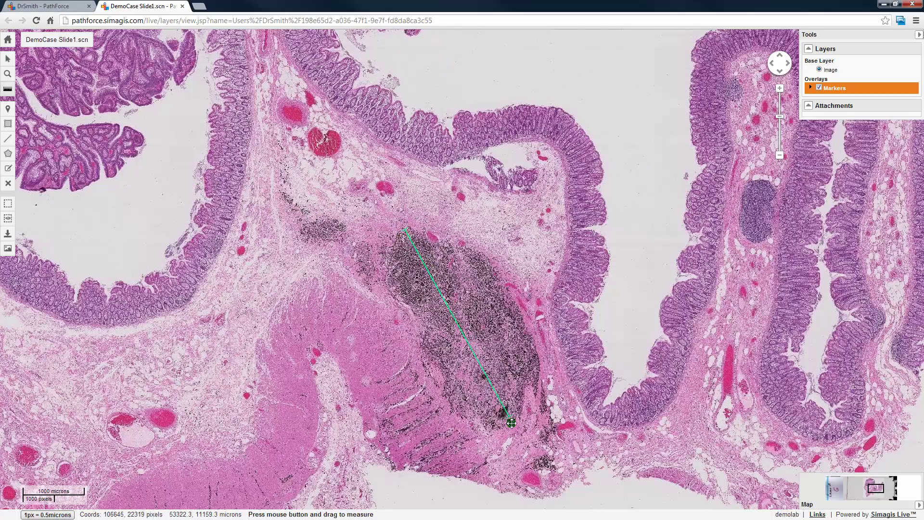
pyautogui.moveTo(426, 259); pyautogui.dragTo(509, 429)
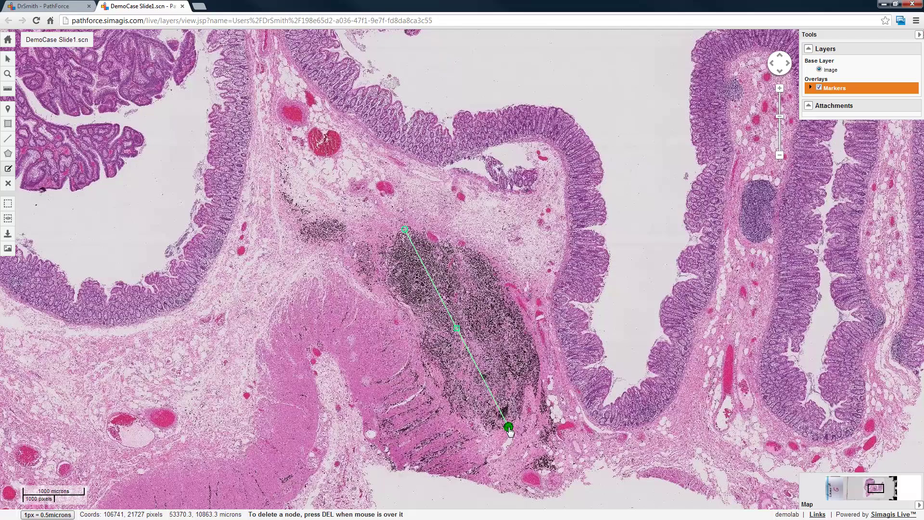
pyautogui.click(456, 333)
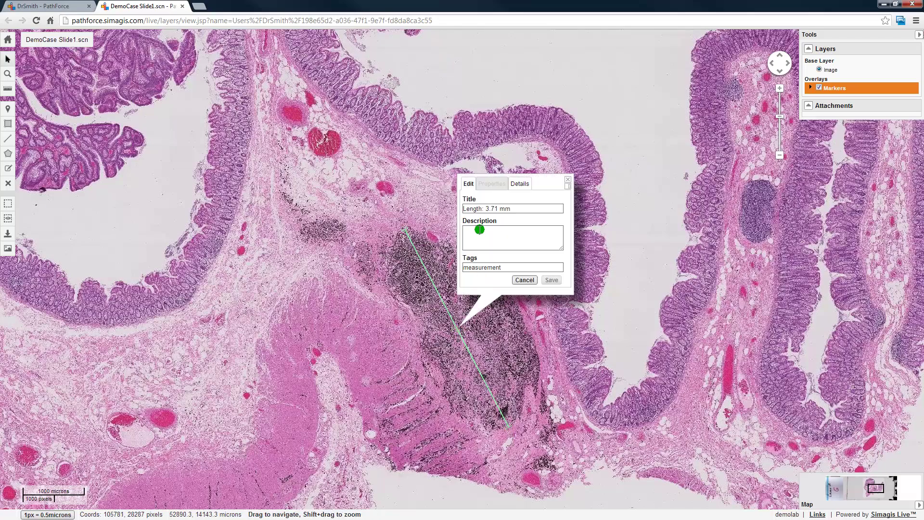
pyautogui.click(479, 230)
pyautogui.write('Mar')
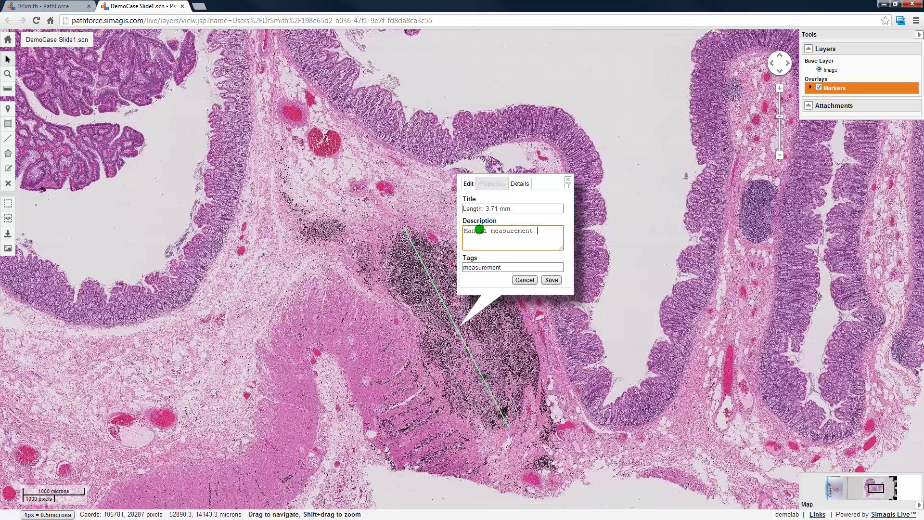
pyautogui.click(551, 280)
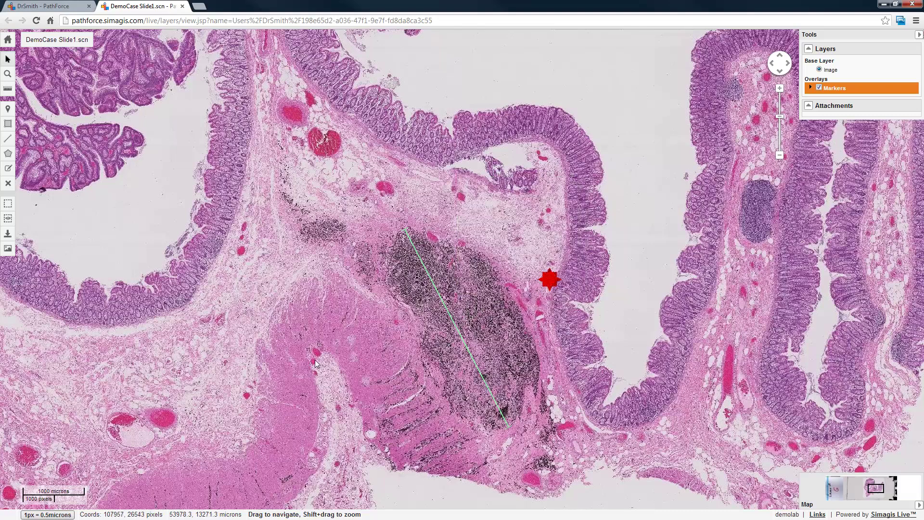
pyautogui.scroll(3, 272, 334)
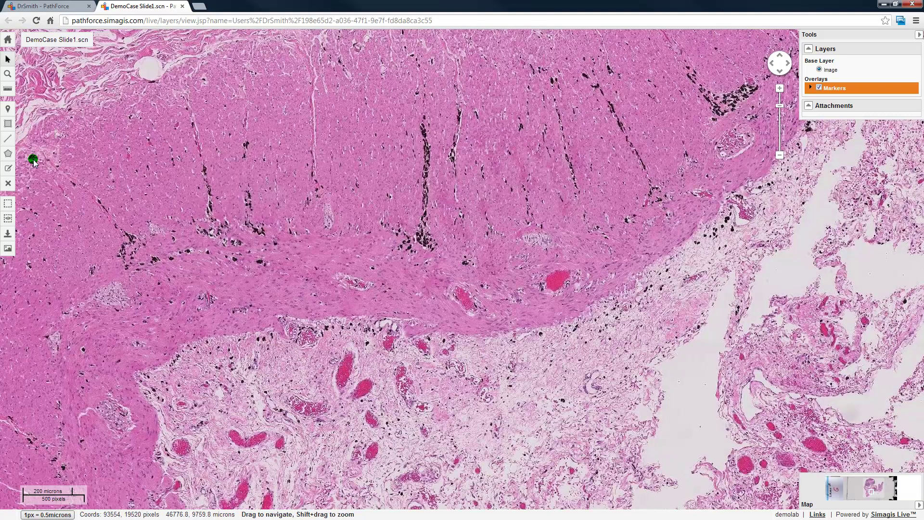
# Trace a freehand area annotation around the dark streak on Slide1
pyautogui.click(7, 153)
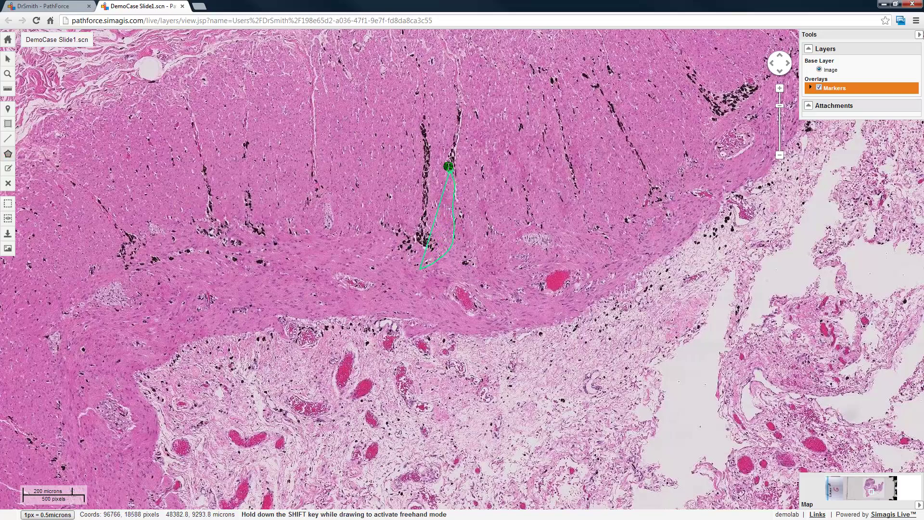
pyautogui.moveTo(449, 167); pyautogui.dragTo(404, 183)
pyautogui.moveTo(421, 270); pyautogui.dragTo(420, 272)
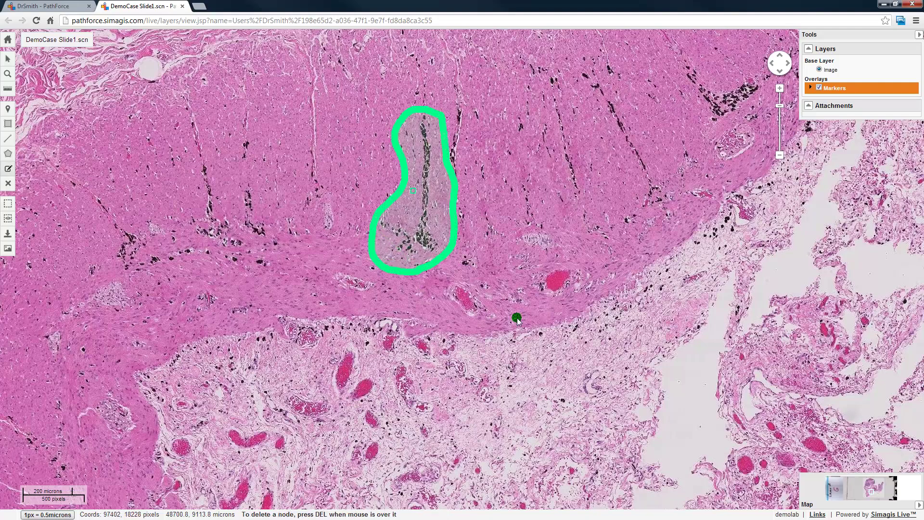
# Title the annotation Area1 with the note 'Notes go here.', save it, and check its permanent link
pyautogui.click(446, 260)
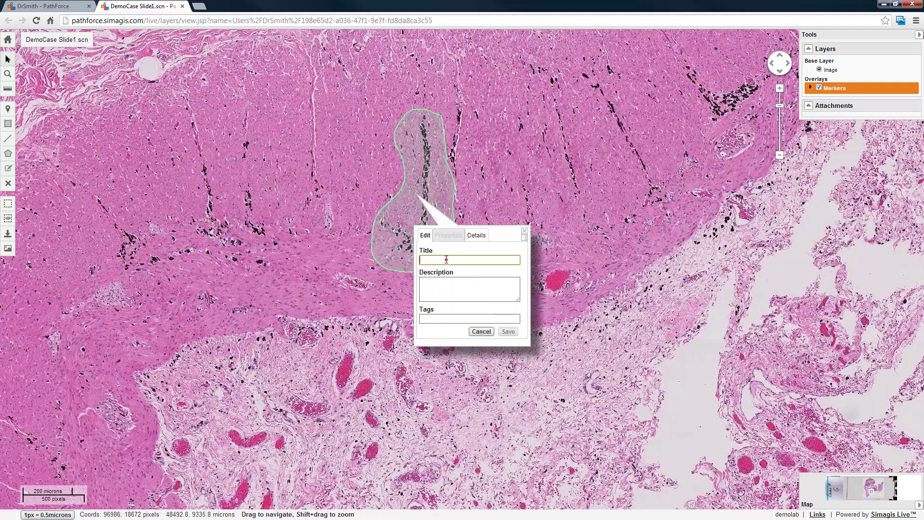
pyautogui.write('Area1')
pyautogui.press('Tab')
pyautogui.write('Notes go here.')
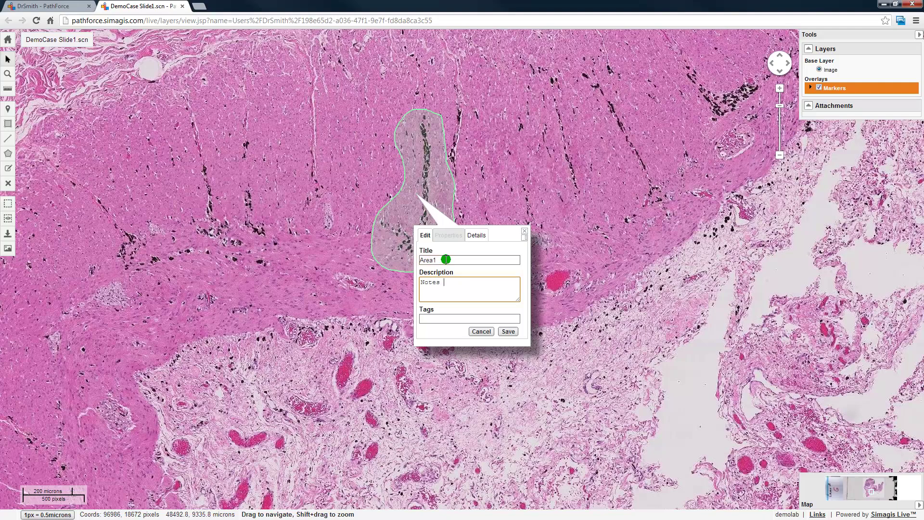
pyautogui.click(508, 331)
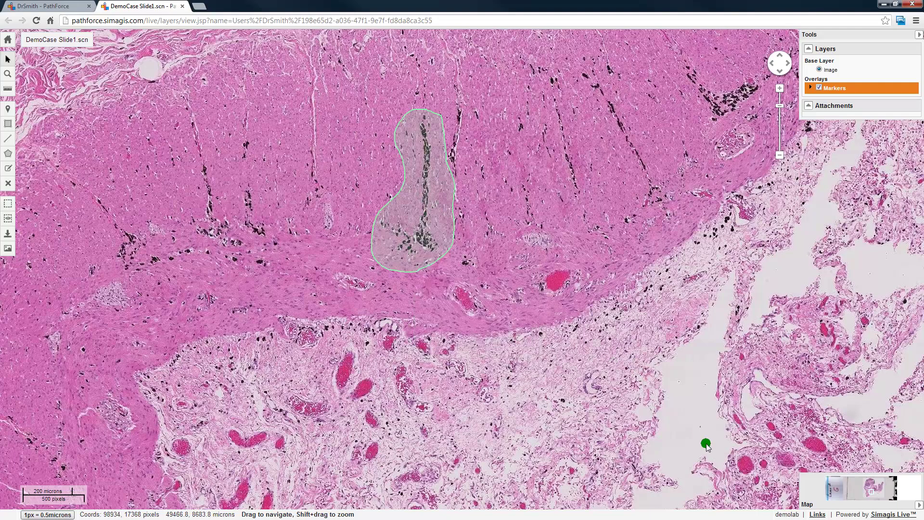
pyautogui.click(818, 515)
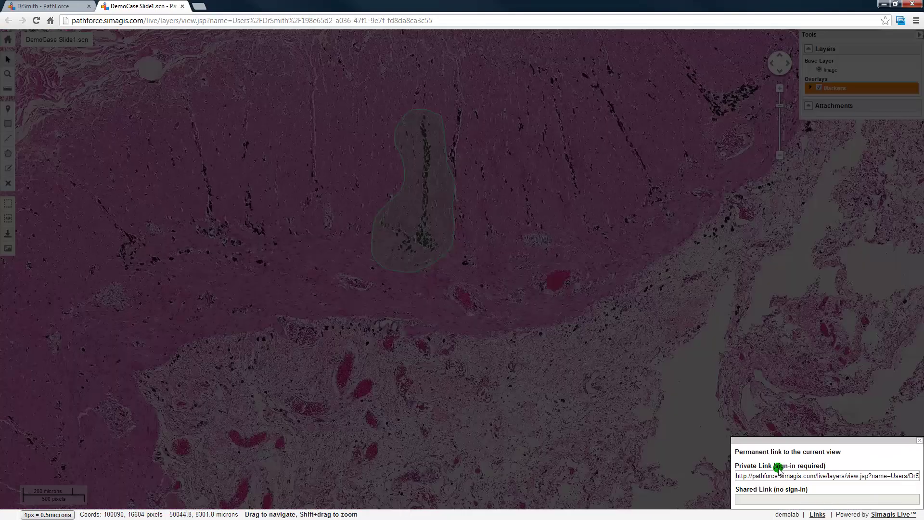
pyautogui.click(818, 514)
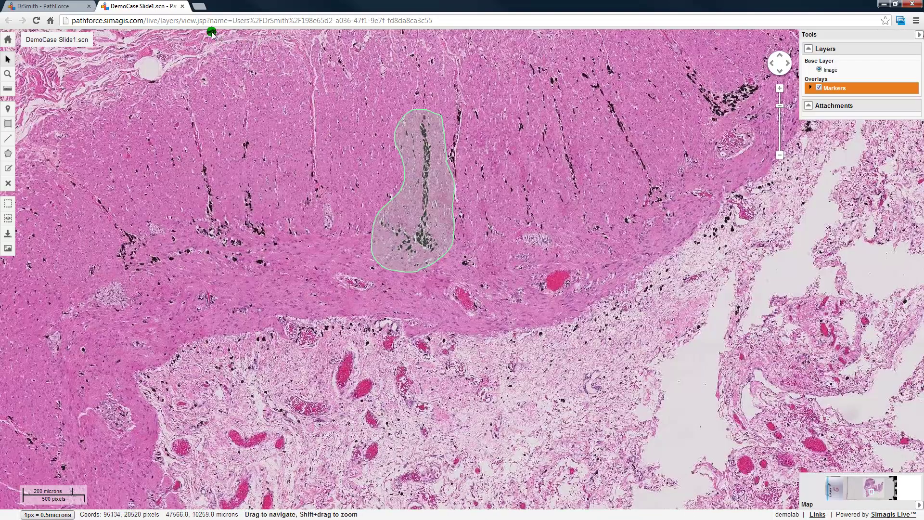
# Download Slide1's manual measurements as measurement (1).csv and review them in Excel
pyautogui.click(183, 7)
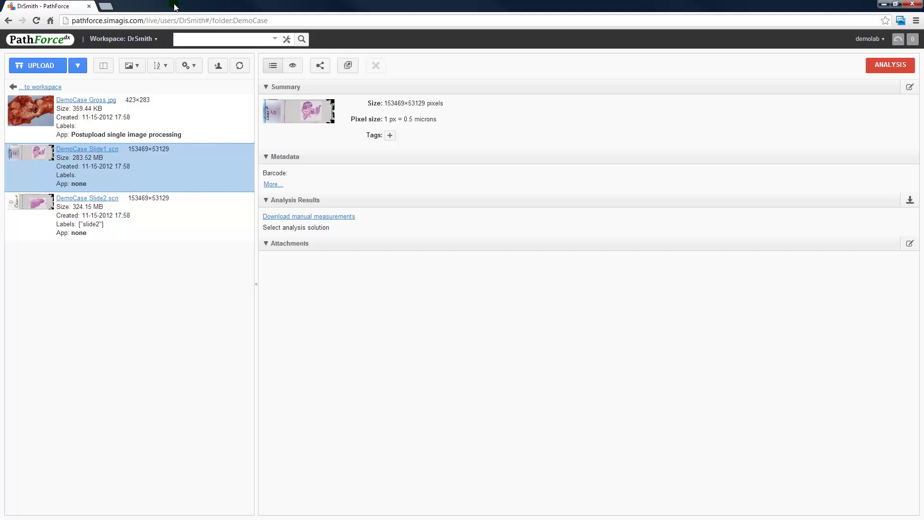
pyautogui.click(299, 219)
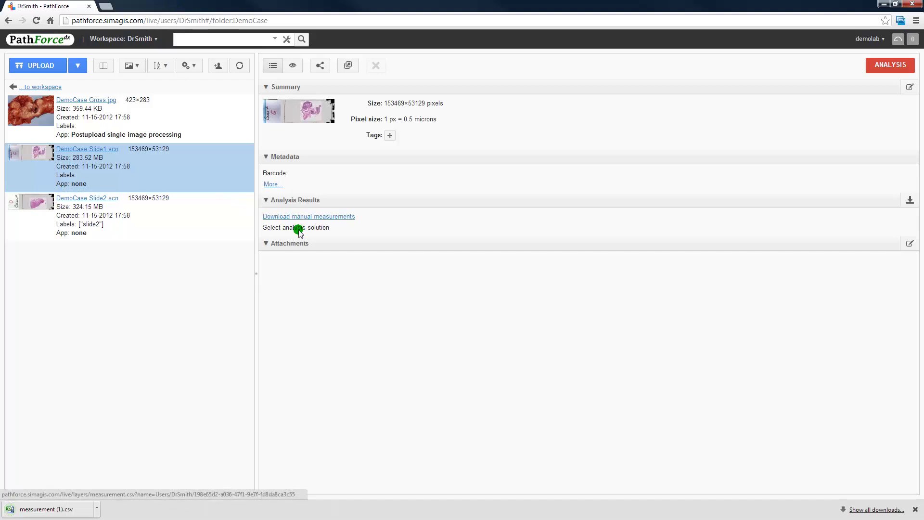
pyautogui.click(36, 509)
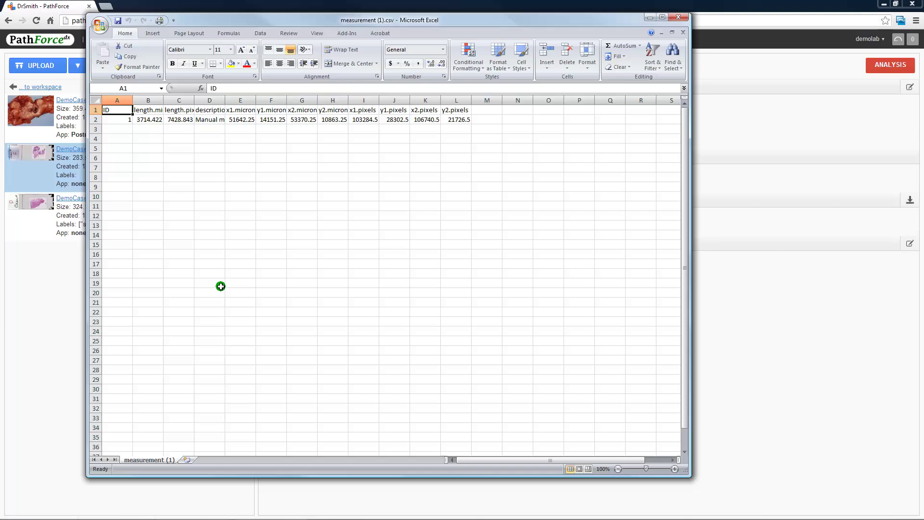
pyautogui.click(679, 17)
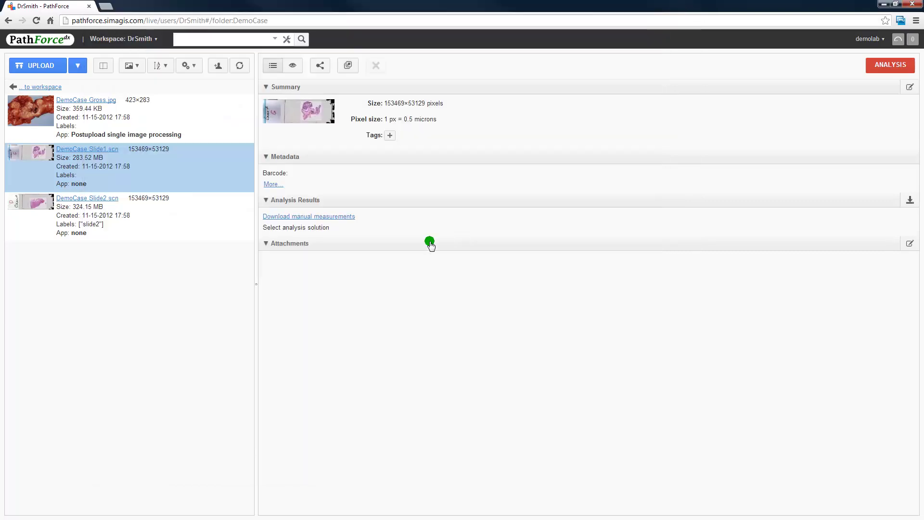
# Review the project sharing options and close the invitation without inviting anyone
pyautogui.click(320, 66)
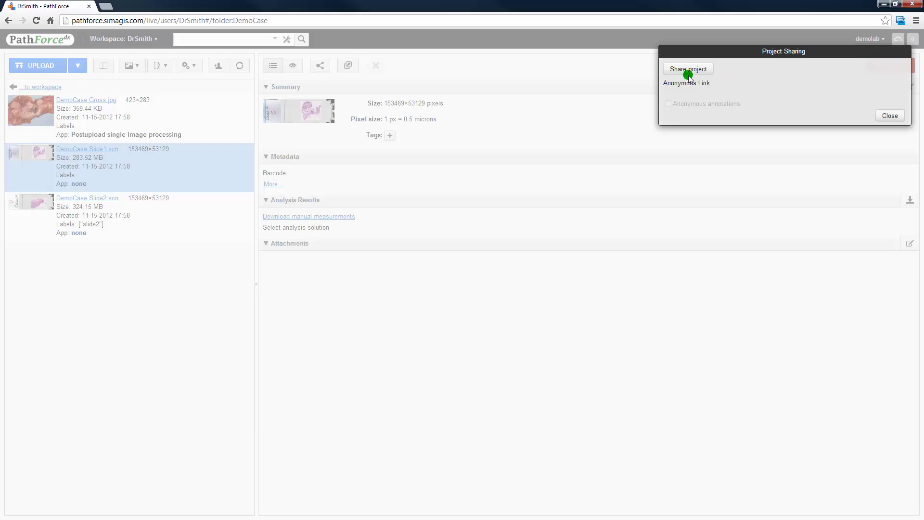
pyautogui.click(886, 116)
pyautogui.click(220, 68)
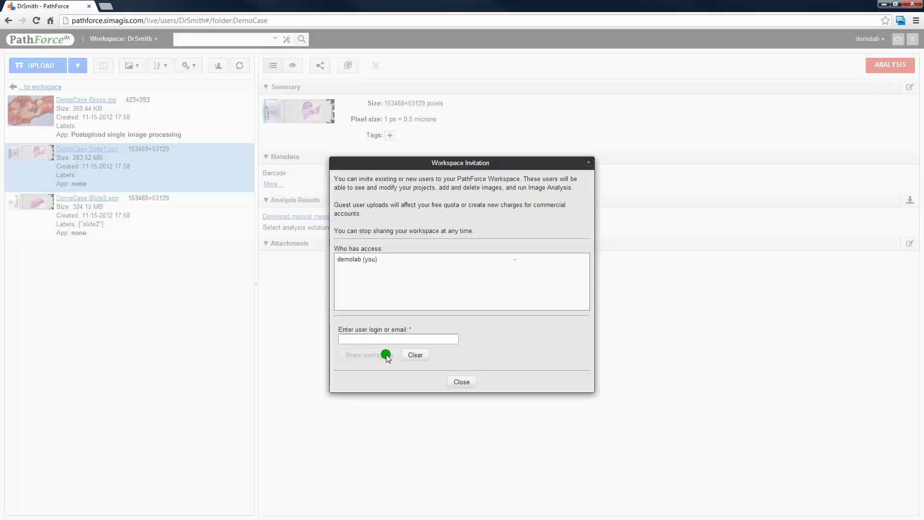
pyautogui.click(461, 383)
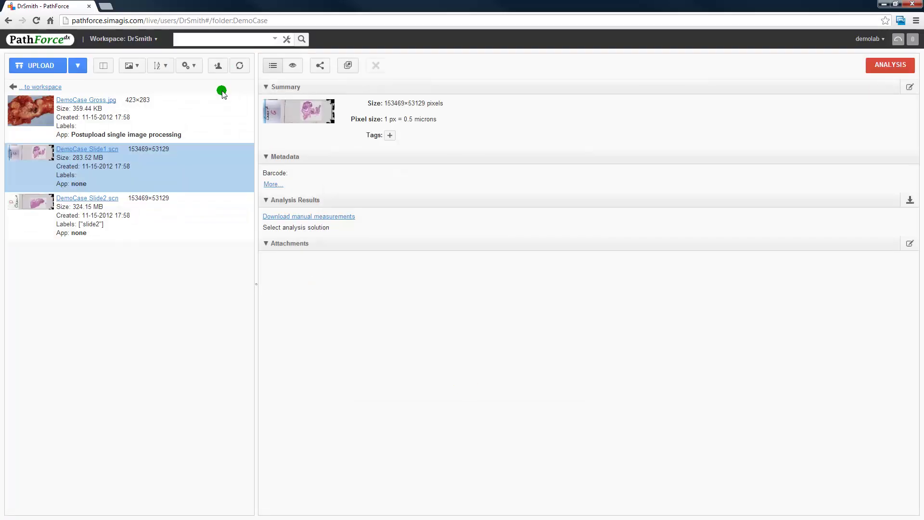
# Search the workspace for slide1, then clear the search to list DemoCase again
pyautogui.click(226, 39)
pyautogui.write('slide1')
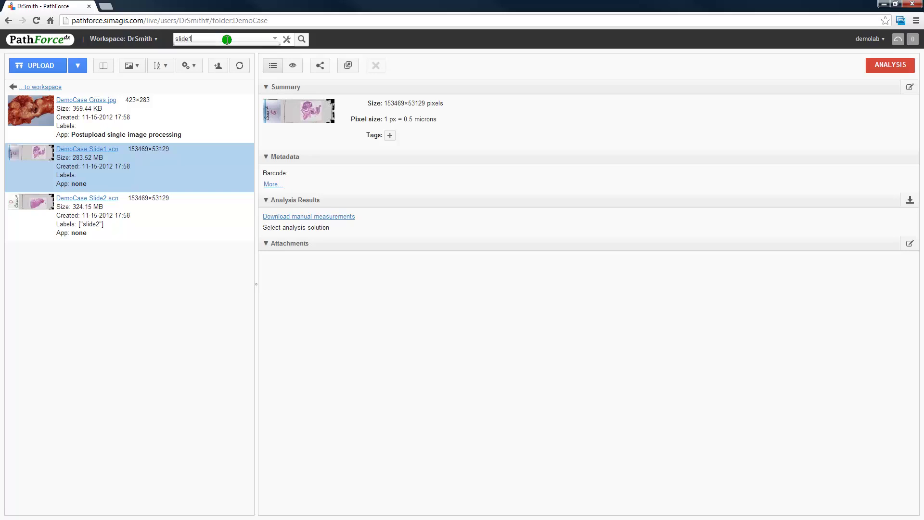
pyautogui.press('Return')
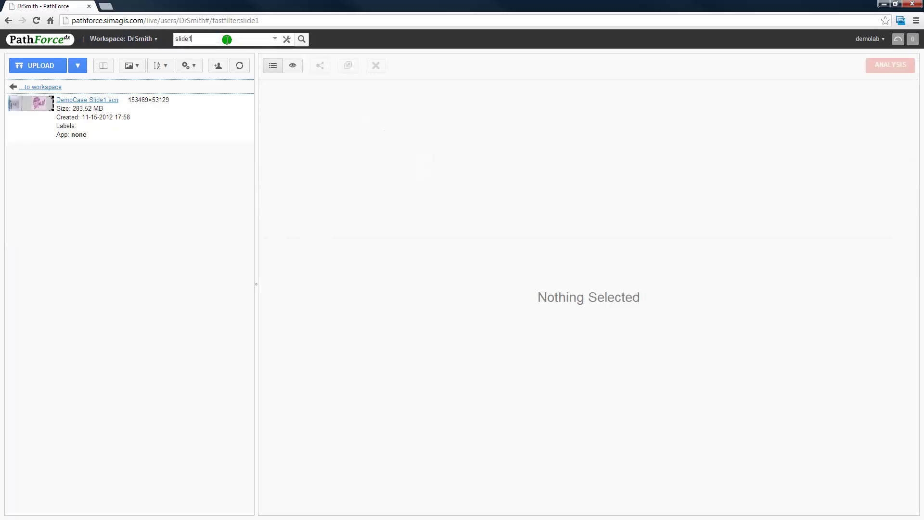
pyautogui.click(287, 40)
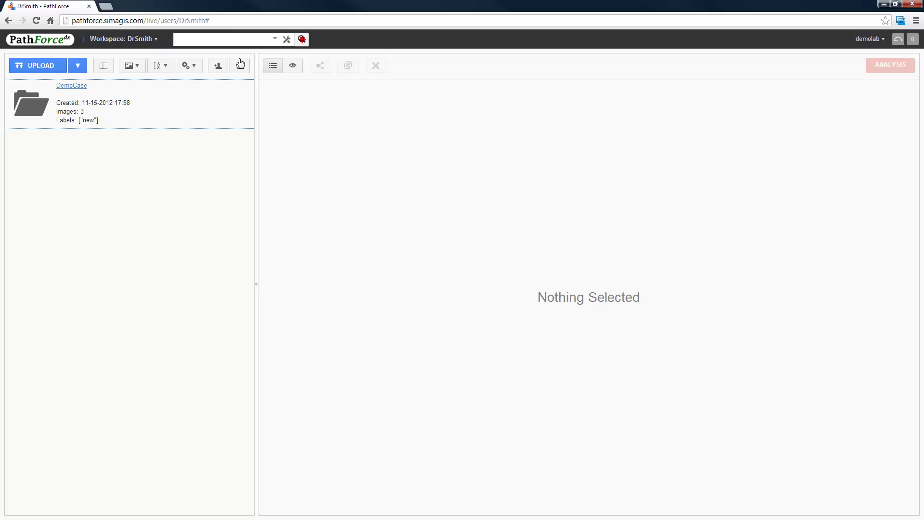
# Turn on the H&E stain separation preview and raise the segmentation threshold to 0.5
pyautogui.click(72, 86)
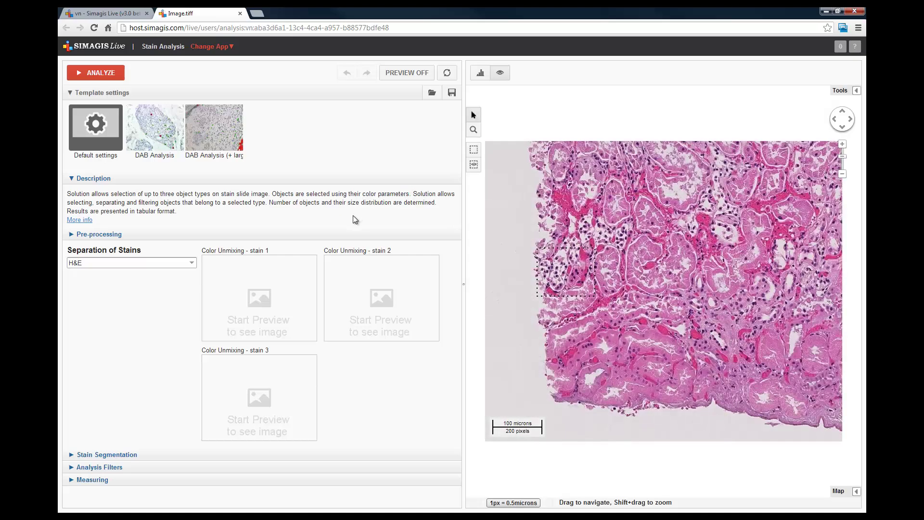
pyautogui.click(403, 72)
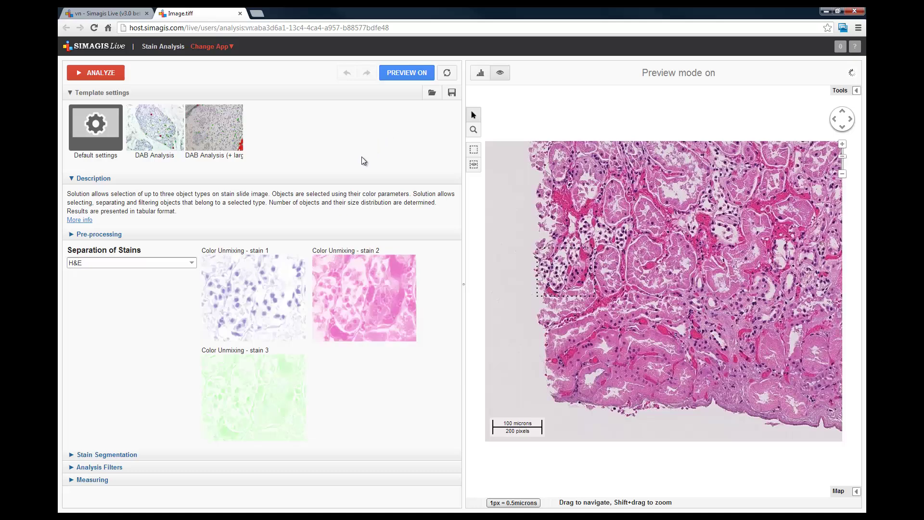
pyautogui.click(76, 454)
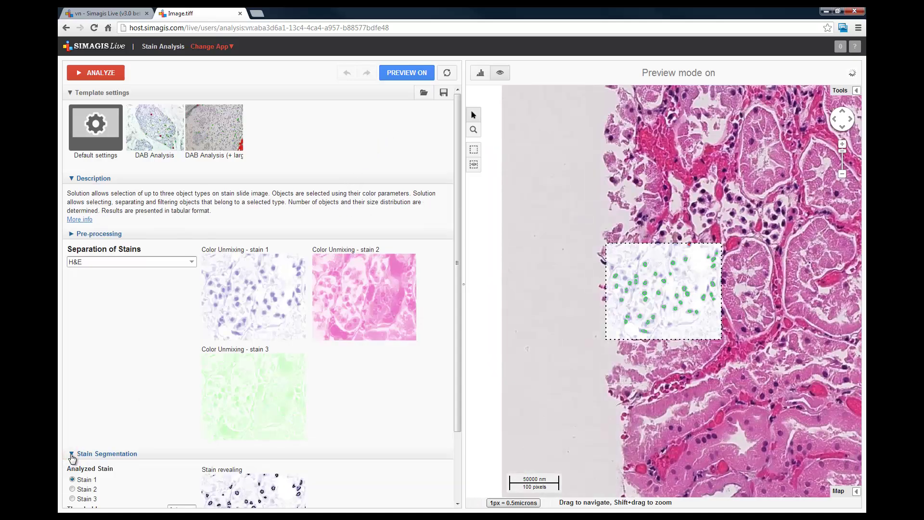
pyautogui.scroll(-2, 163, 410)
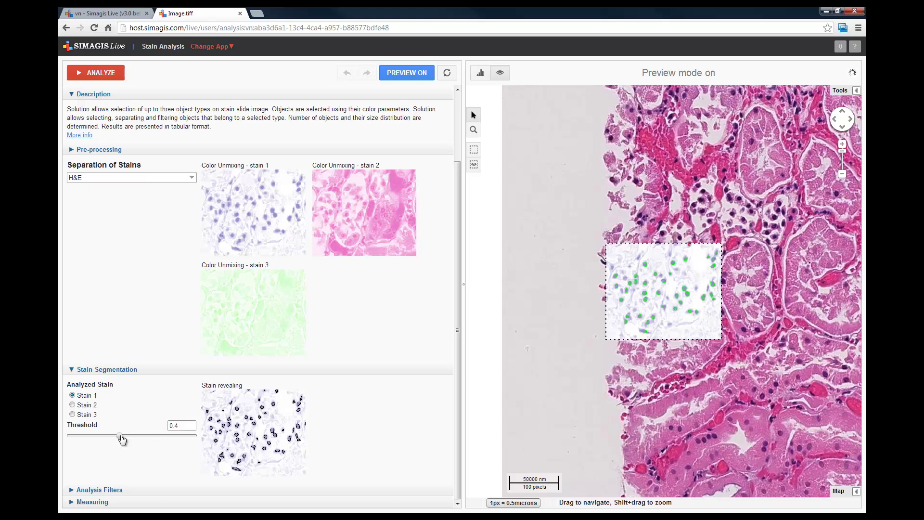
pyautogui.moveTo(119, 437); pyautogui.dragTo(134, 437)
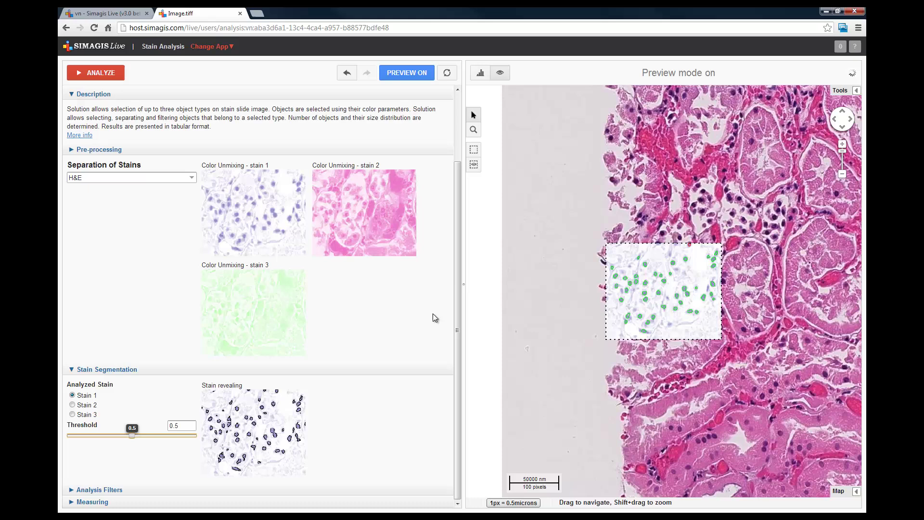
# Analyze a rectangular tissue region of interest, finding 137 nuclei objects with size statistics
pyautogui.click(475, 149)
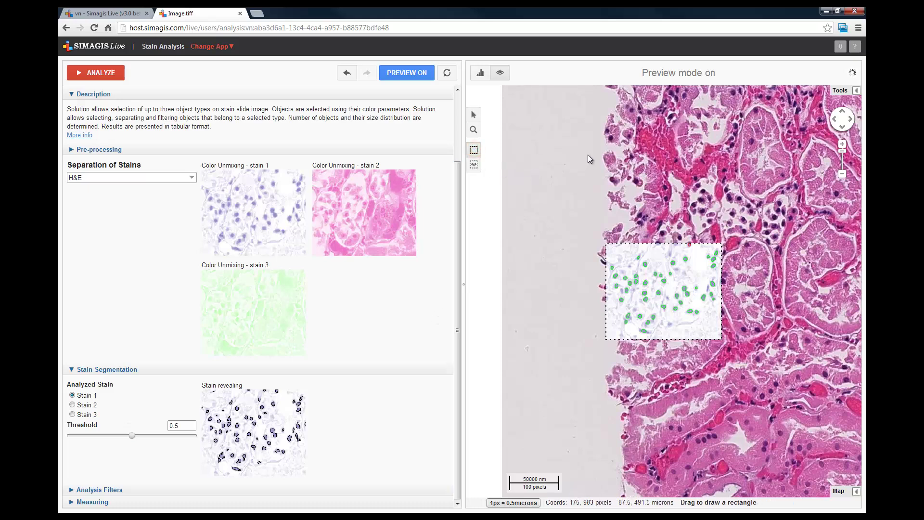
pyautogui.moveTo(583, 149); pyautogui.dragTo(854, 429)
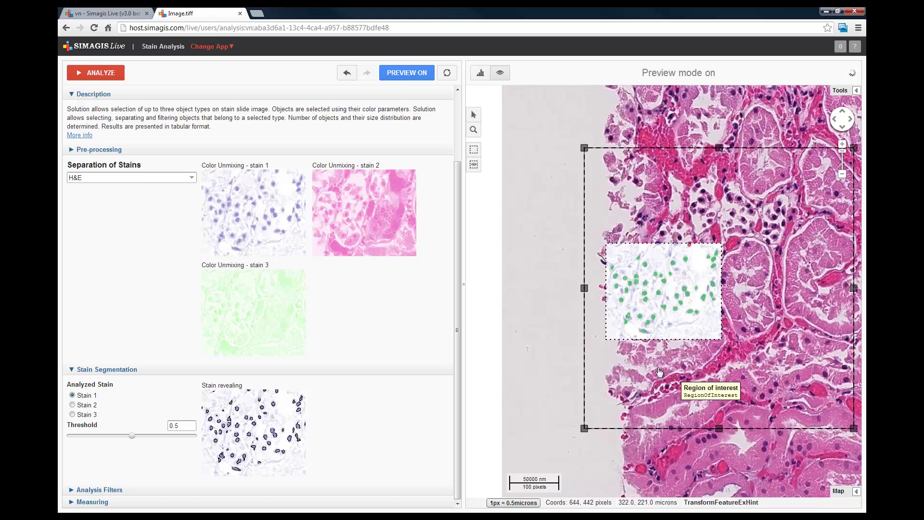
pyautogui.click(102, 73)
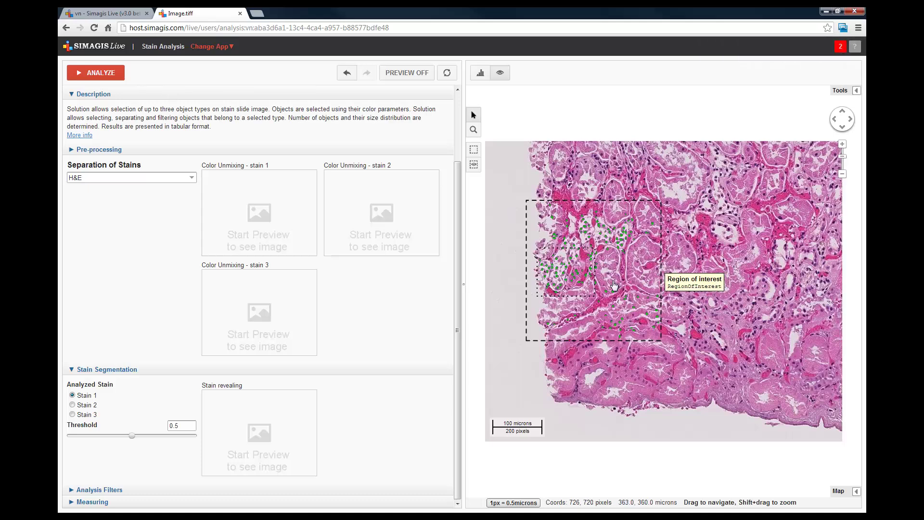
pyautogui.scroll(1, 612, 284)
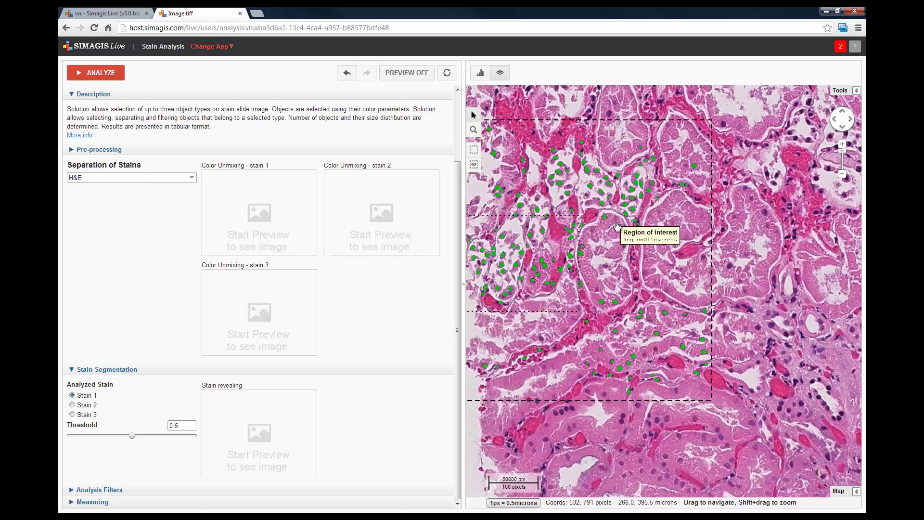
pyautogui.hotkey('ctrl', 'w')
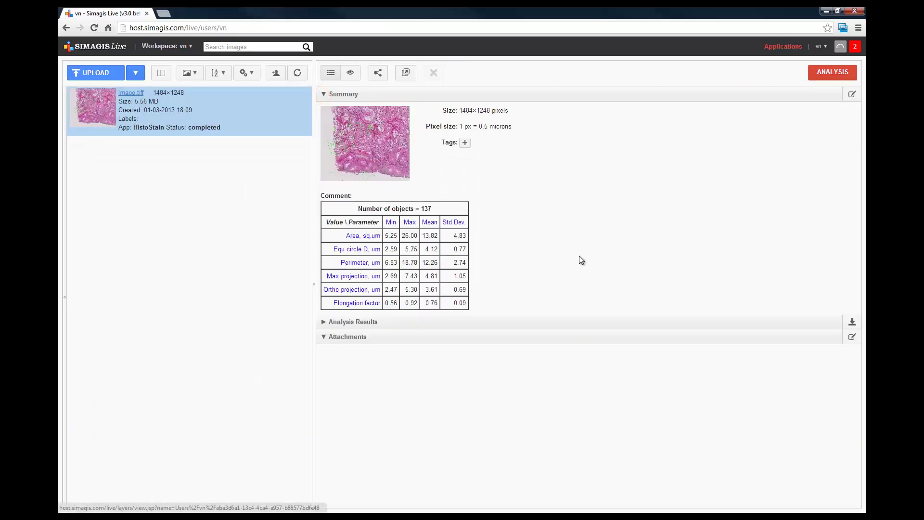